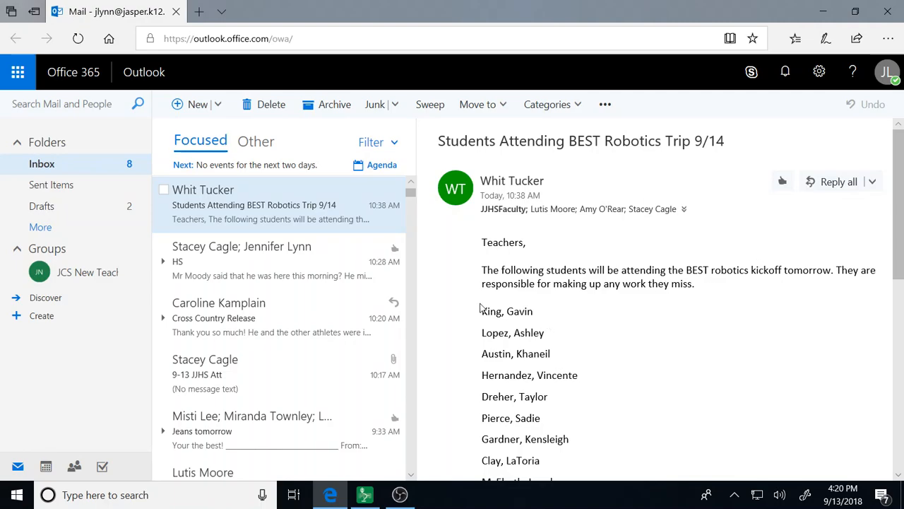
- Switch from Outlook to Microsoft Teams and start creating a new team of the Classes type
click(16, 74)
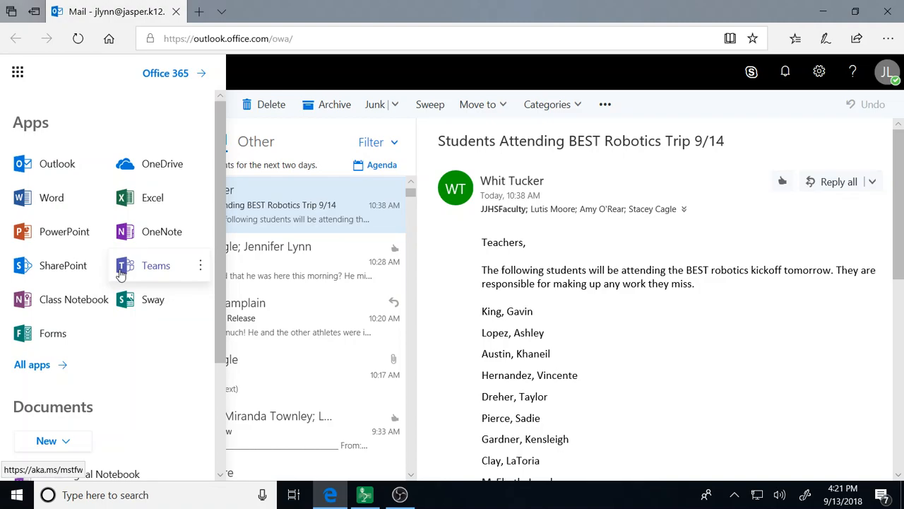
click(170, 272)
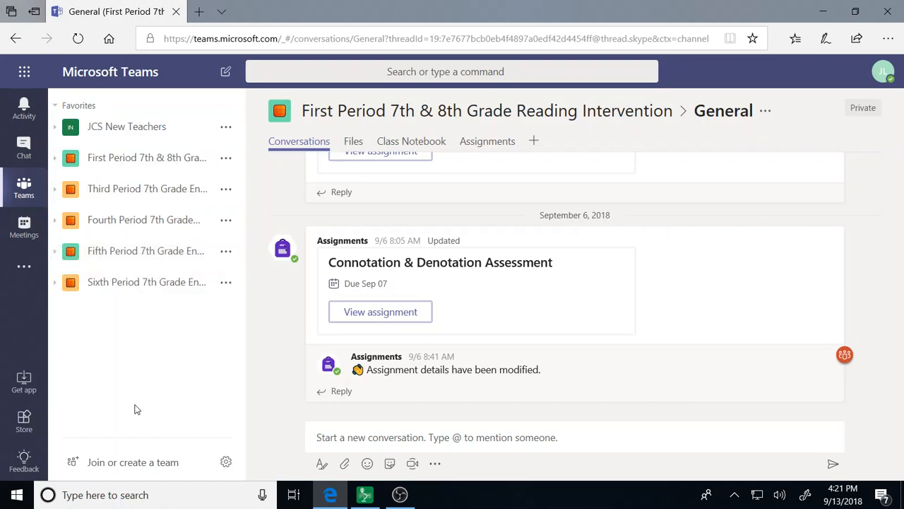
click(124, 469)
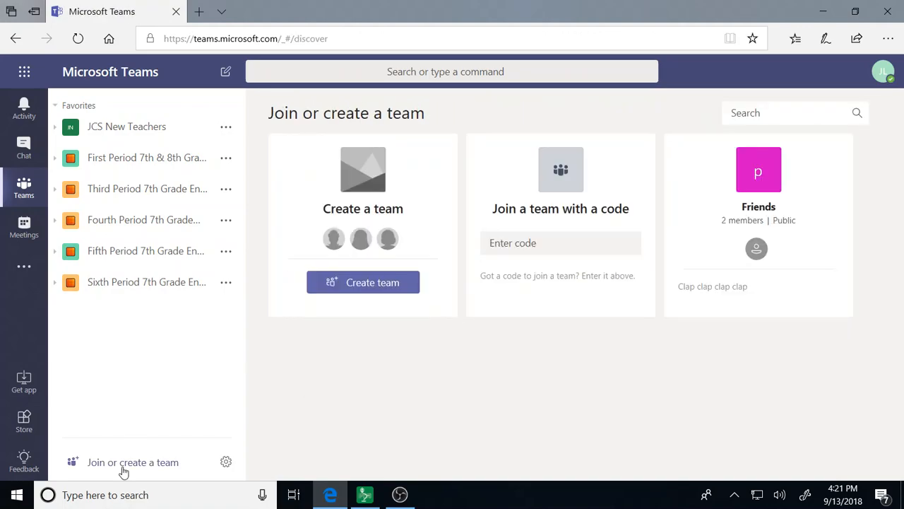
click(361, 287)
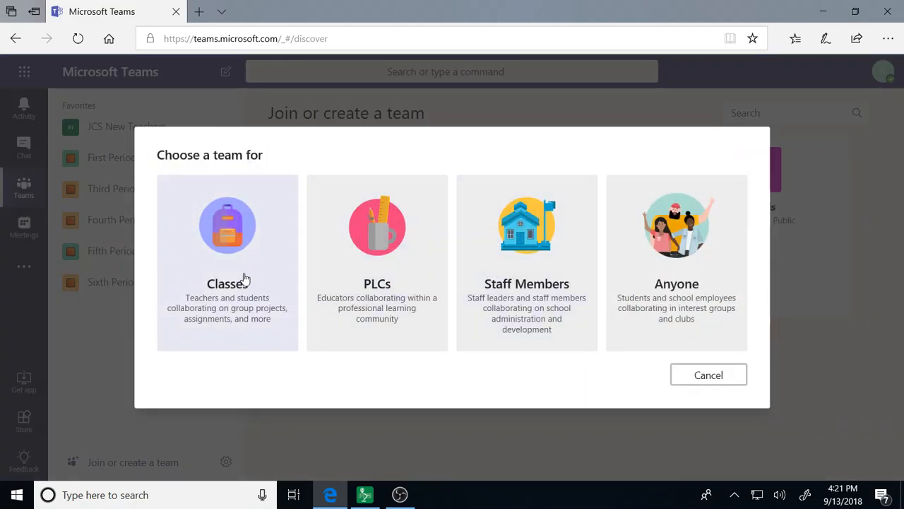
click(228, 342)
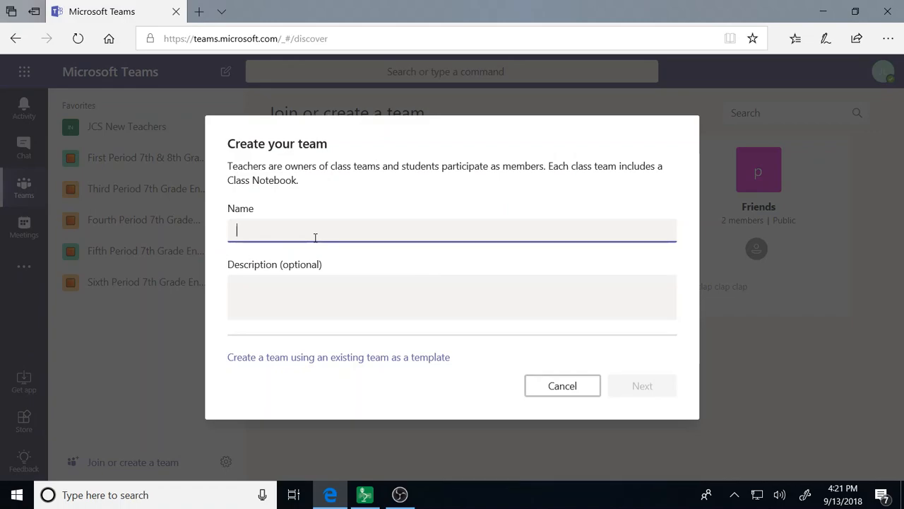
- Name the new class team "Ms Teams PD", leave the description empty, and proceed to adding people
text(T)
key(BackSpace)
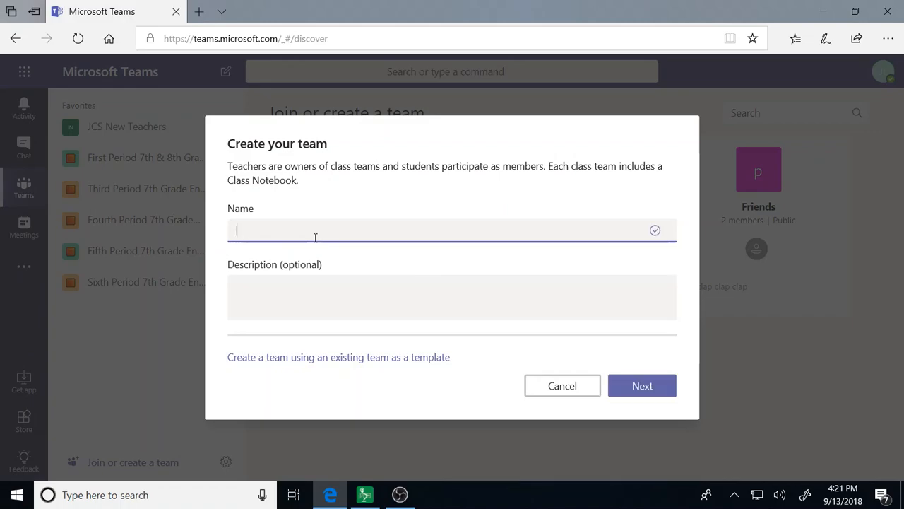
text(Ms Teams PD)
click(334, 302)
click(359, 231)
click(668, 389)
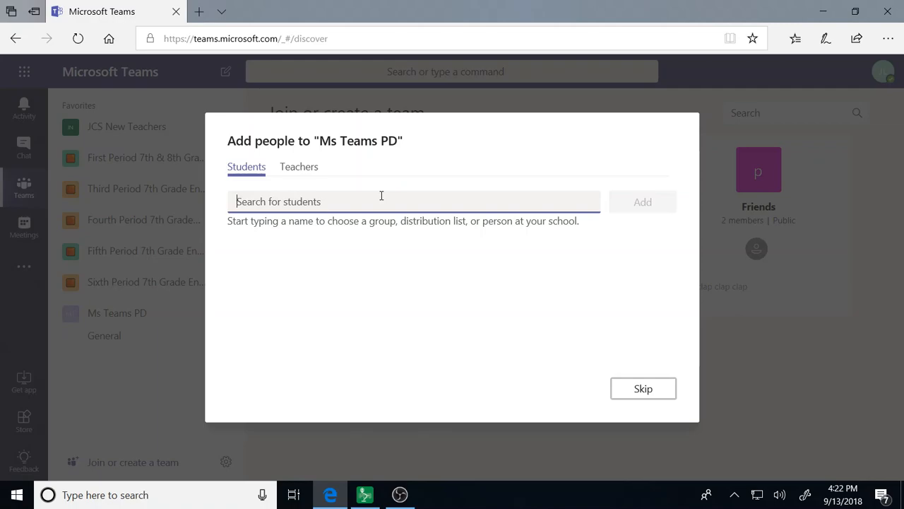
- Find three people by first name and add them to the Ms Teams PD team as students
text(Lutis)
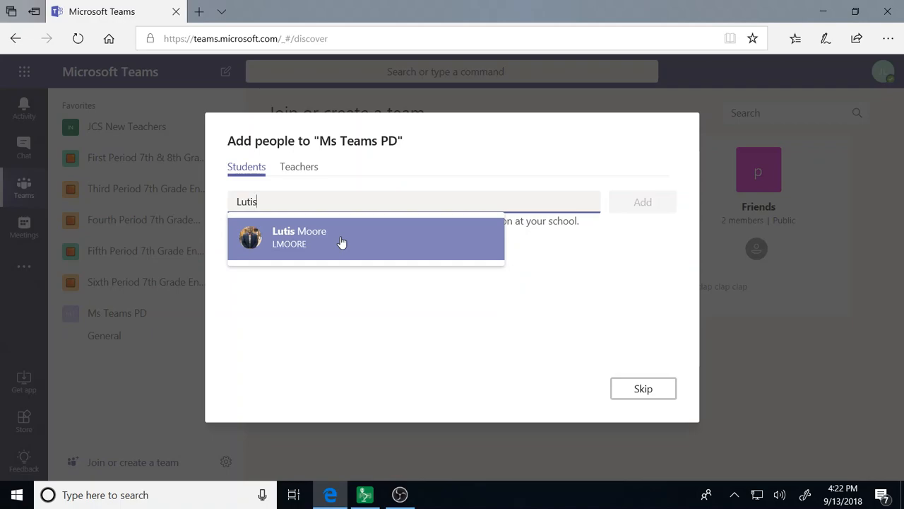
click(342, 243)
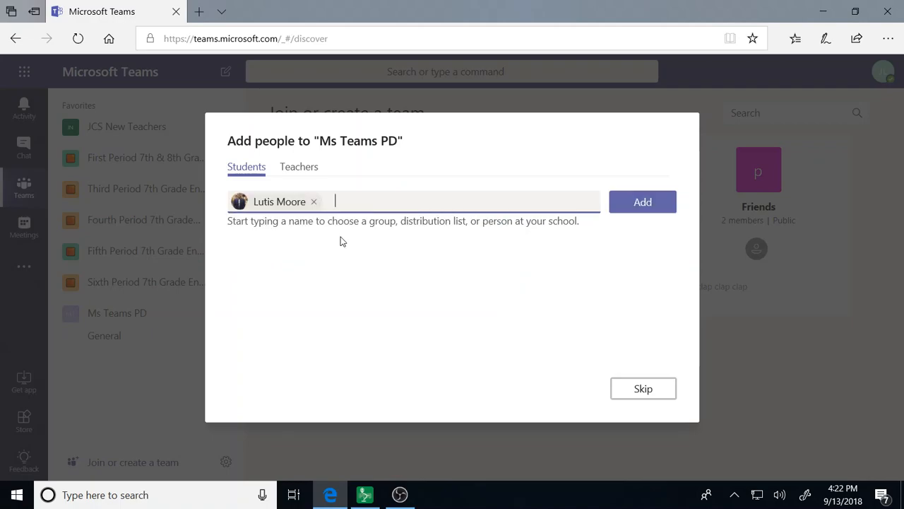
text(Morgan)
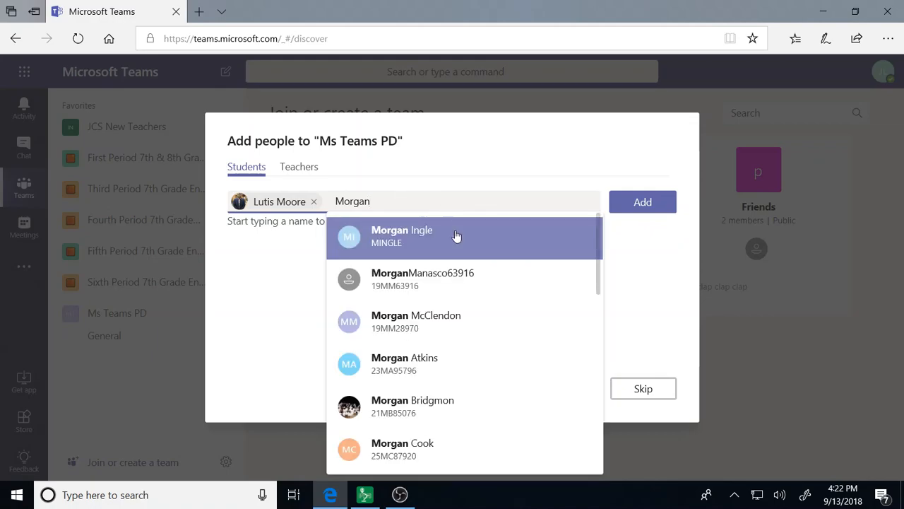
click(454, 240)
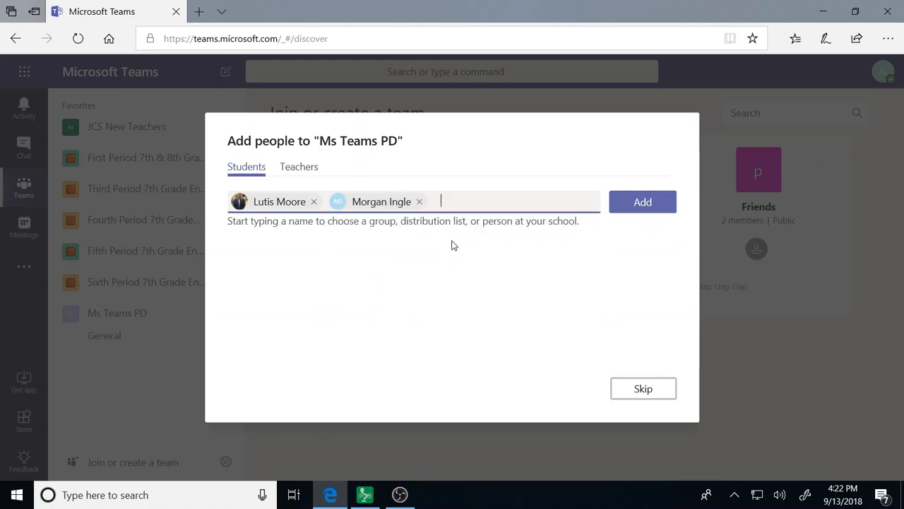
text(Chri)
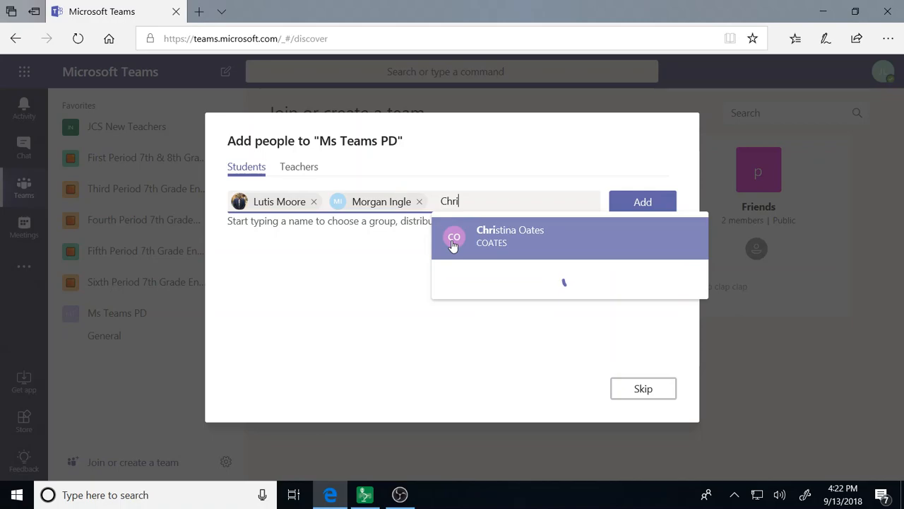
click(477, 247)
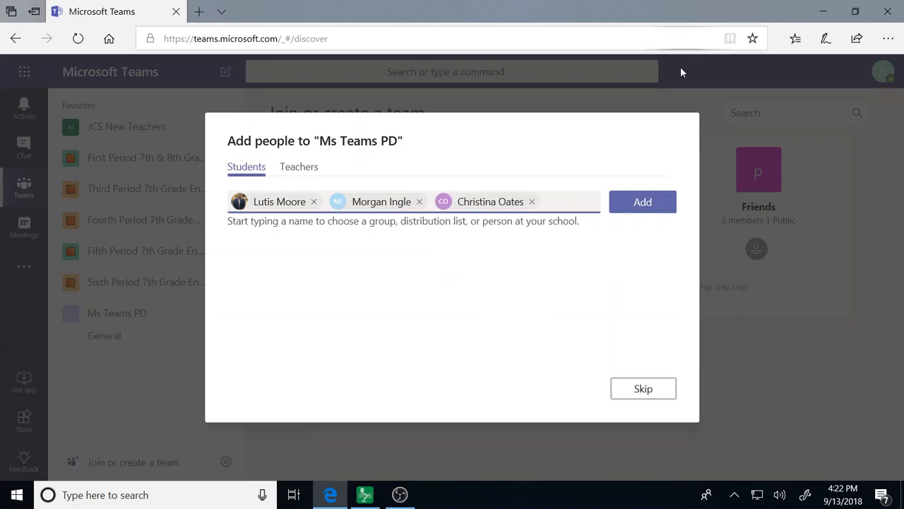
click(651, 205)
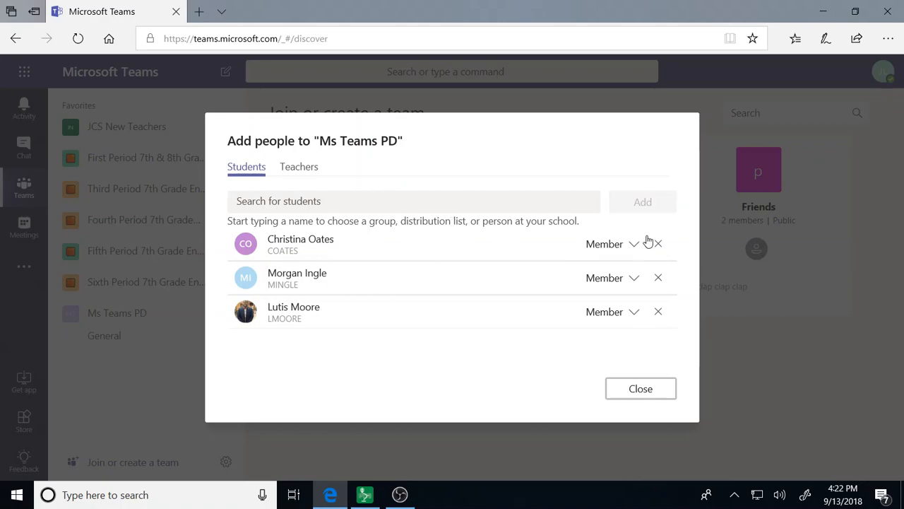
- Examine the role choices available for the first person in the added members list
click(639, 246)
click(638, 248)
click(632, 244)
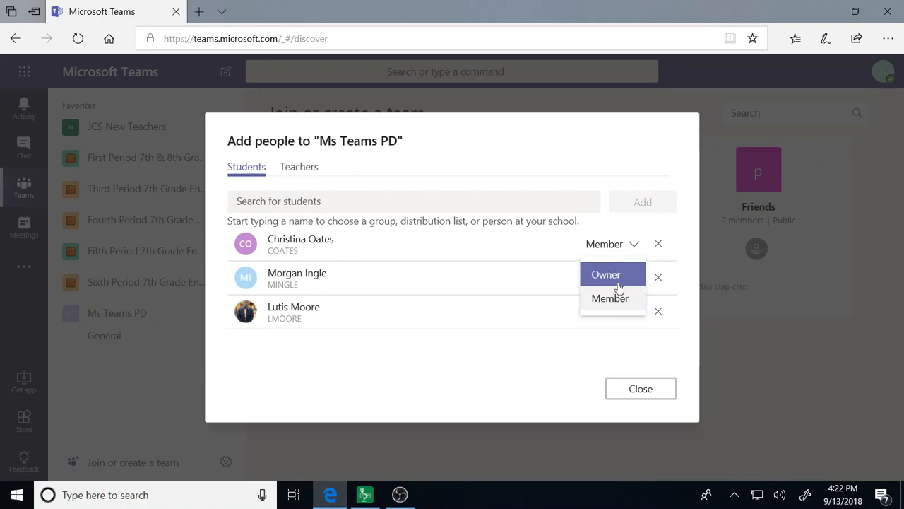
click(536, 398)
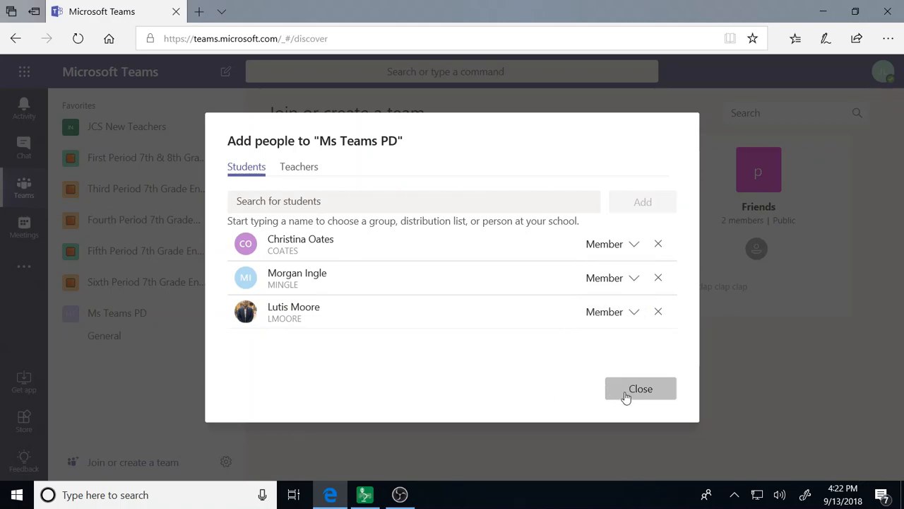
- Finish adding people and post the message "Hello!" in the General channel of Ms Teams PD
click(629, 396)
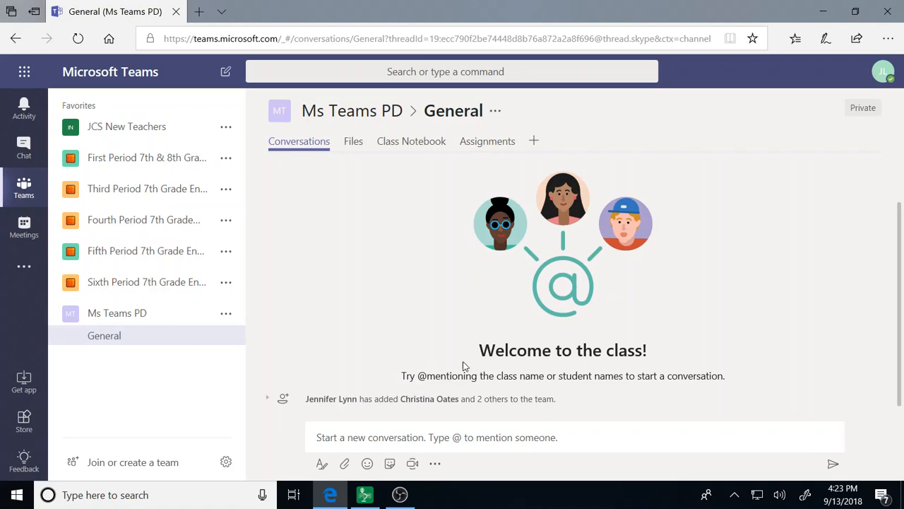
click(395, 437)
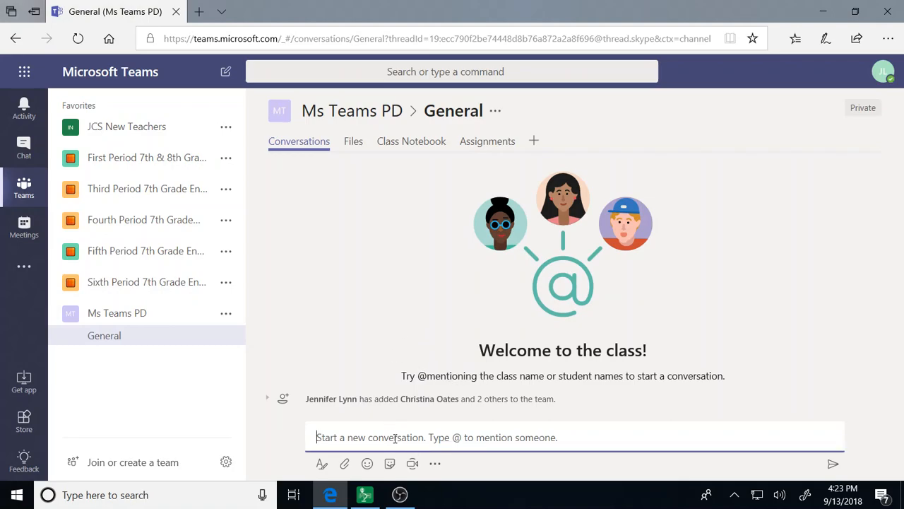
text(Hello!)
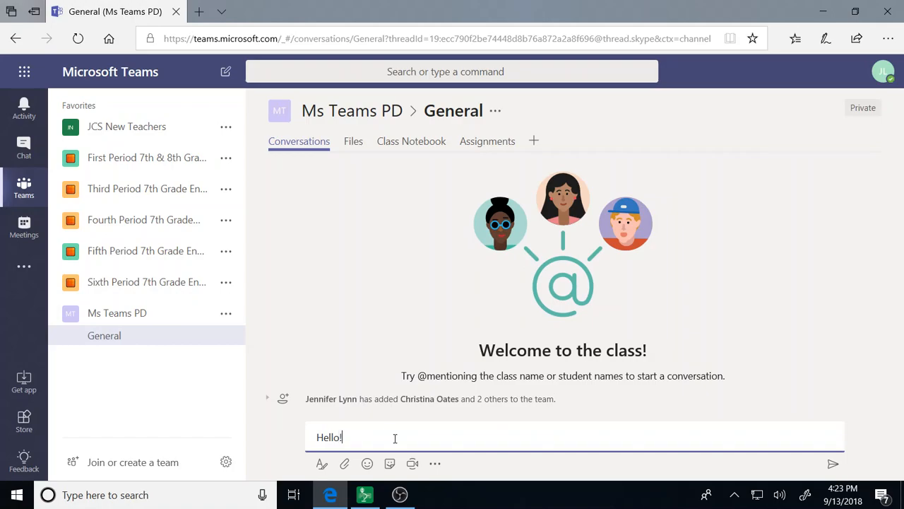
key(Return)
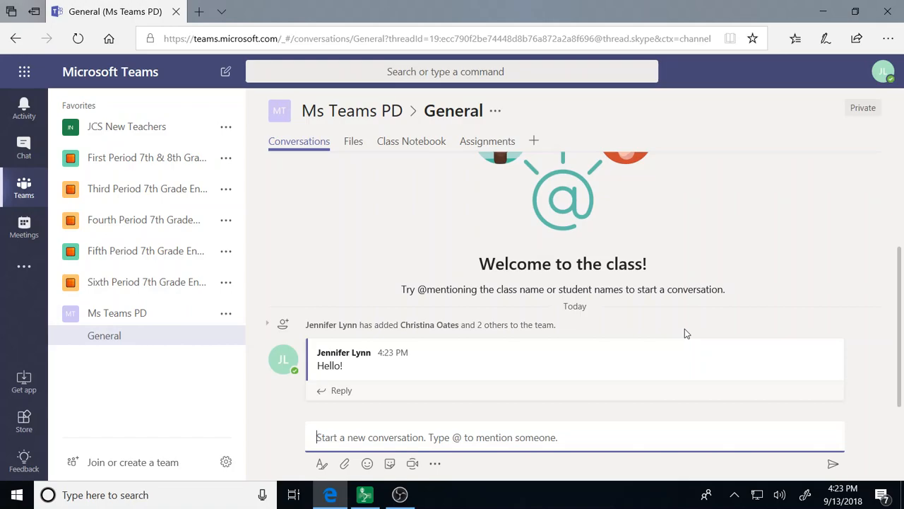
- Examine the additional options available for the posted "Hello!" message
mouse_move(751, 357)
click(791, 353)
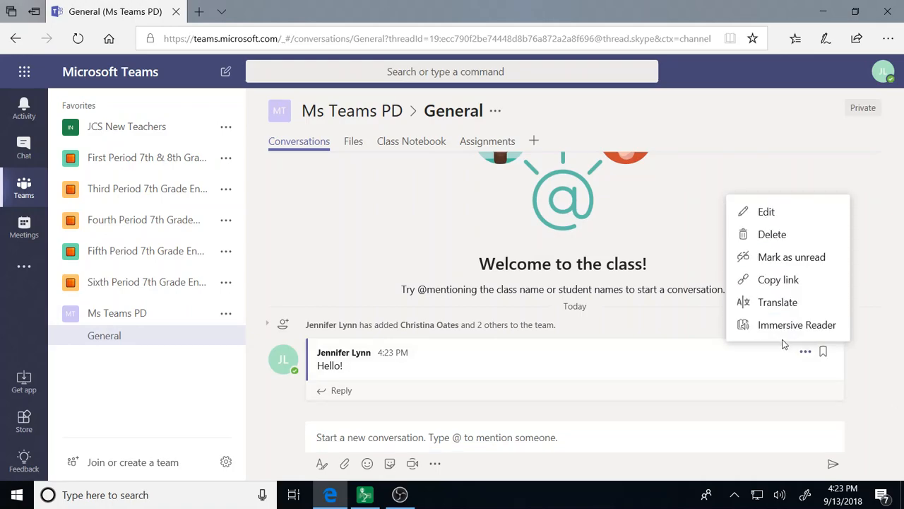
click(789, 353)
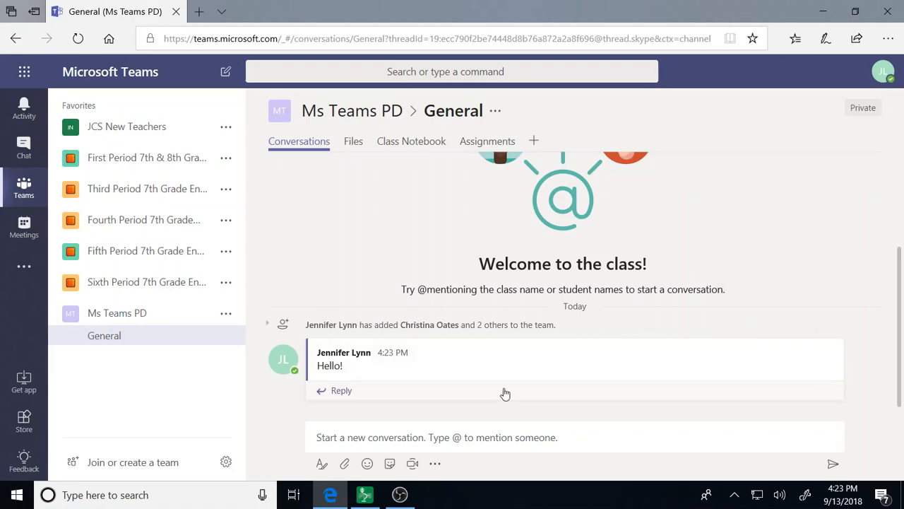
mouse_move(728, 368)
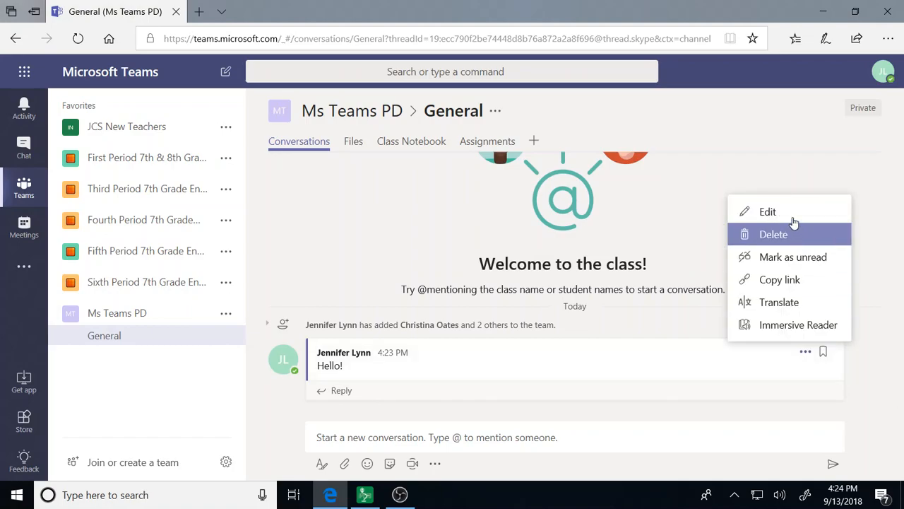
click(791, 354)
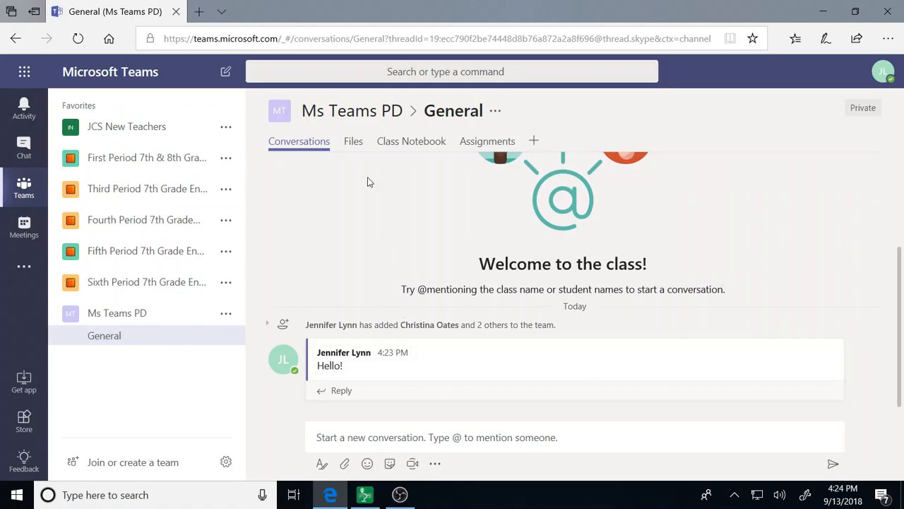
- View the General channel's Files and Class Notebook sections
click(353, 145)
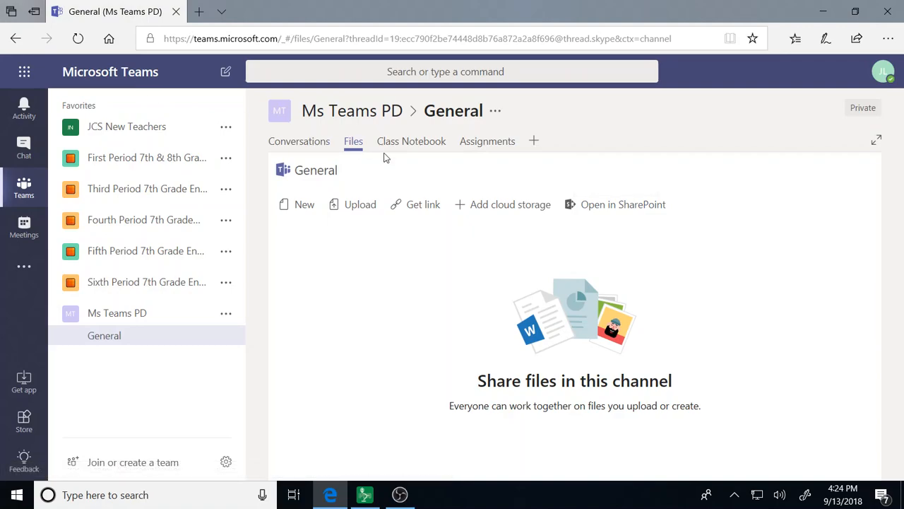
click(408, 142)
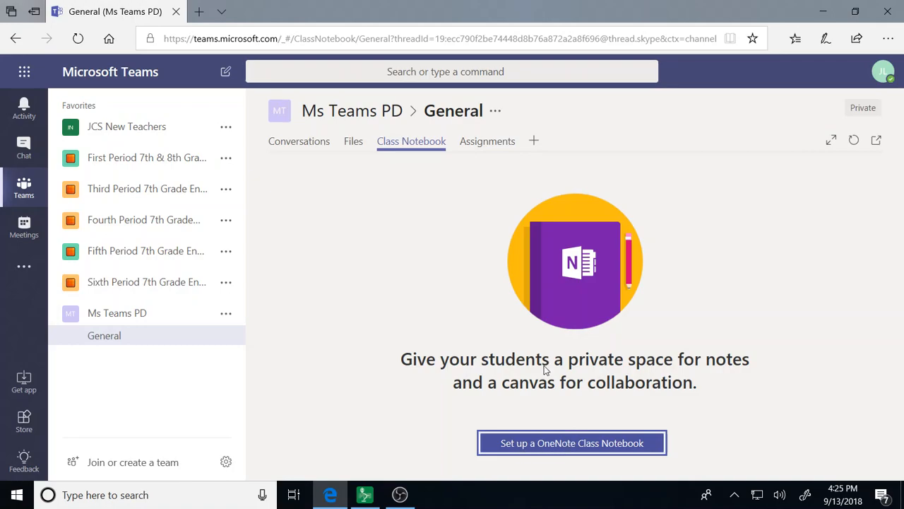
- Start a new assignment from scratch for Ms Teams PD and expand the assignment form to the full view
click(492, 145)
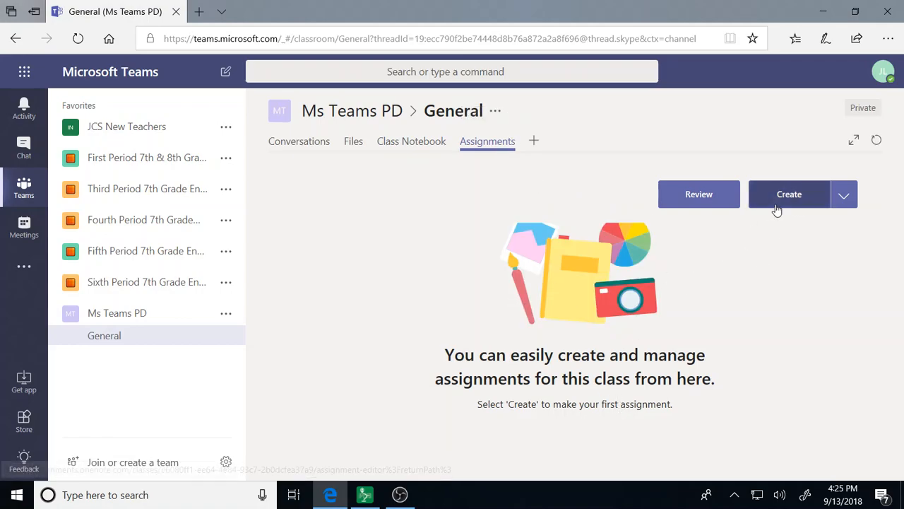
click(843, 198)
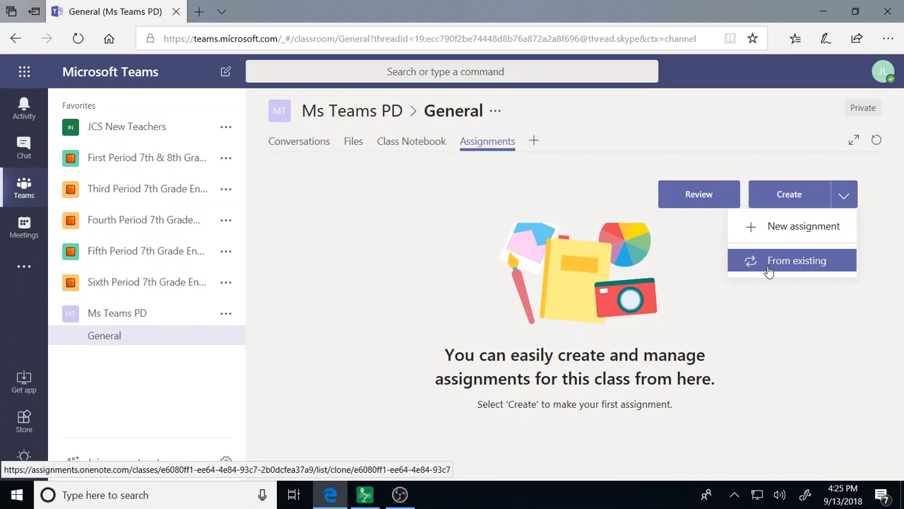
click(824, 234)
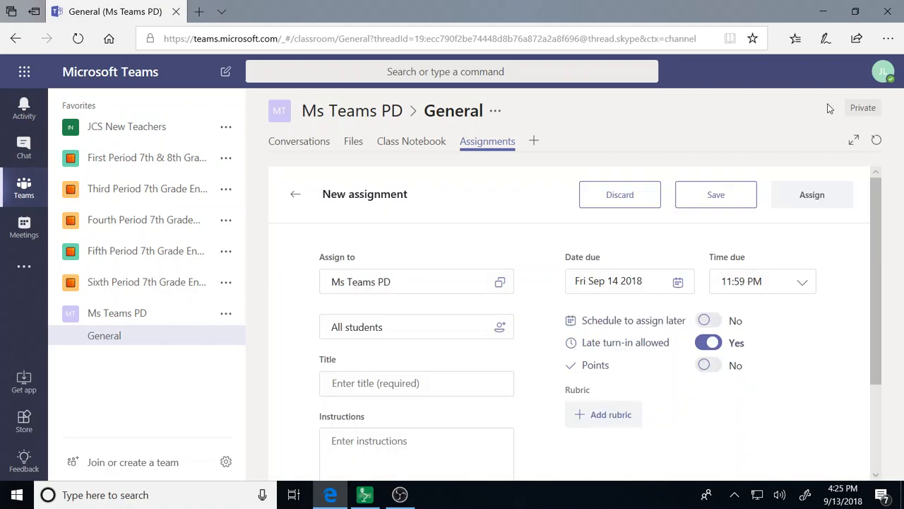
click(854, 140)
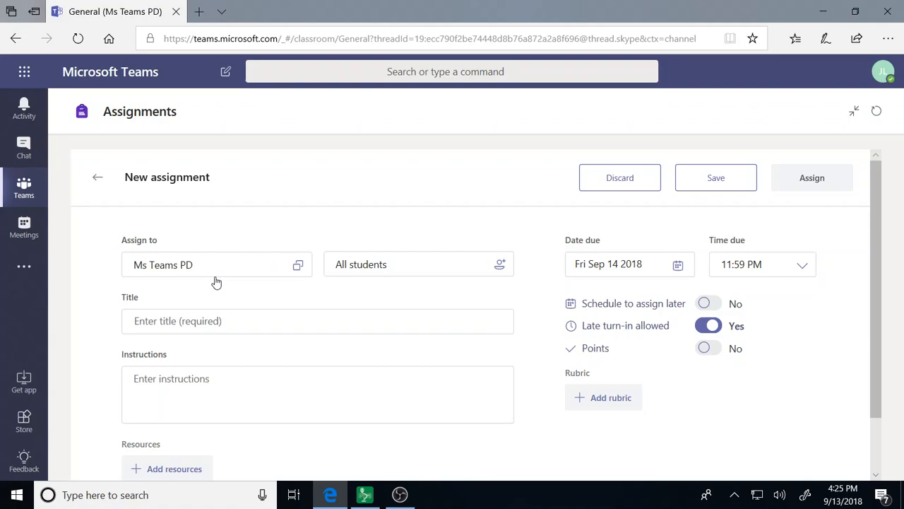
- Examine the additional classes the new assignment can be assigned to, and close the list without choosing any
click(298, 266)
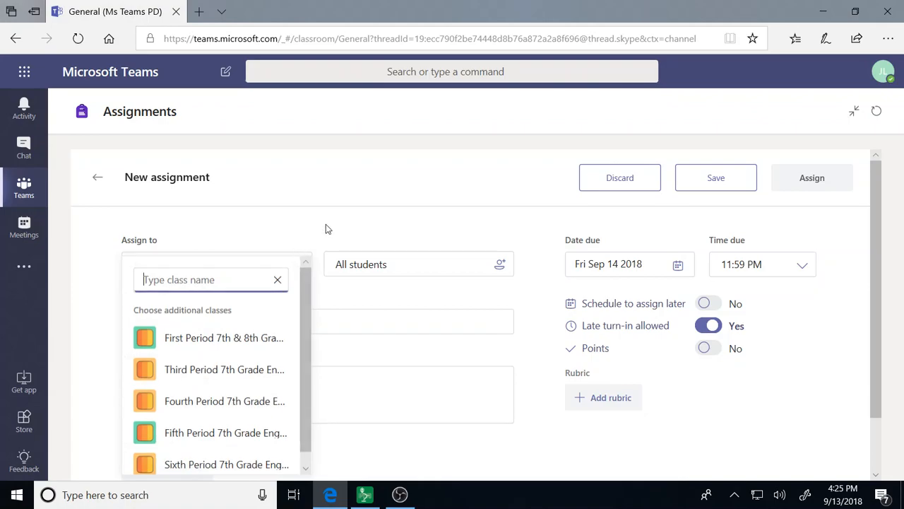
click(298, 265)
click(302, 269)
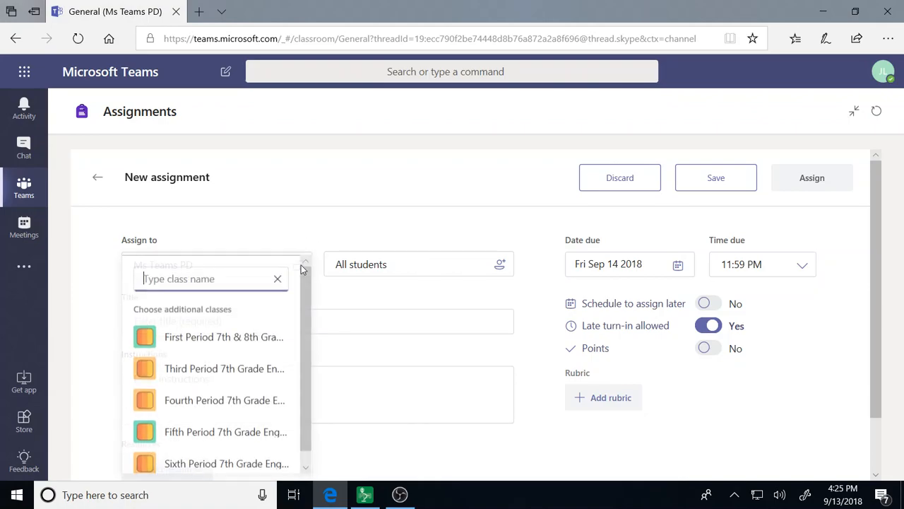
scroll(301, 269, down, 1)
click(302, 221)
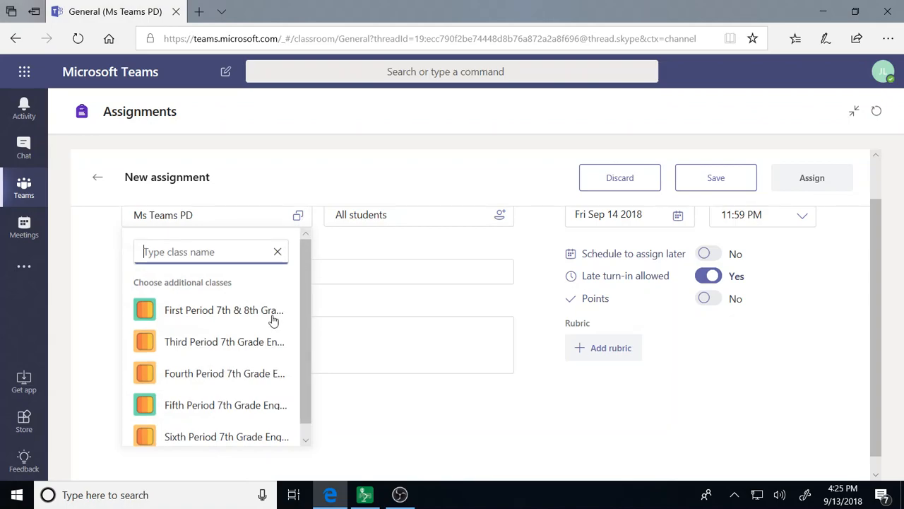
drag(300, 292, 309, 320)
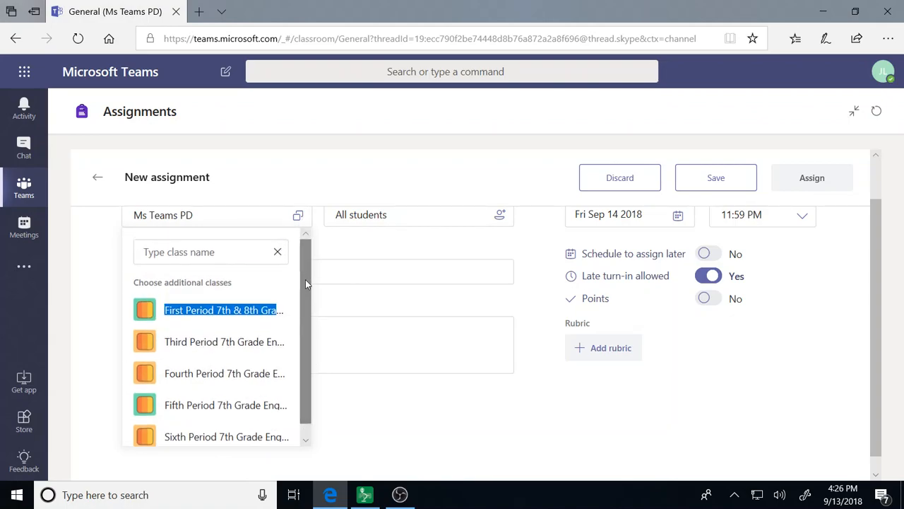
click(277, 248)
click(337, 260)
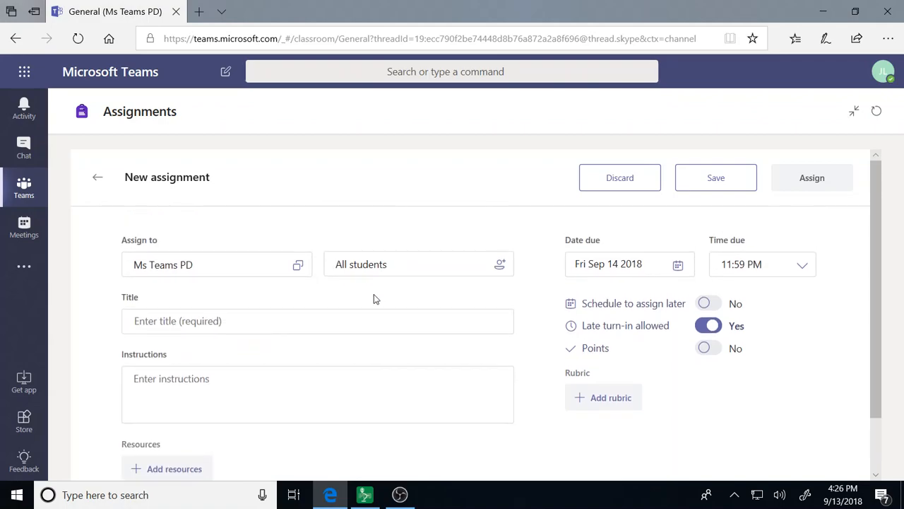
- Examine the individual students the assignment can be given to, and close the list without choosing any
click(500, 274)
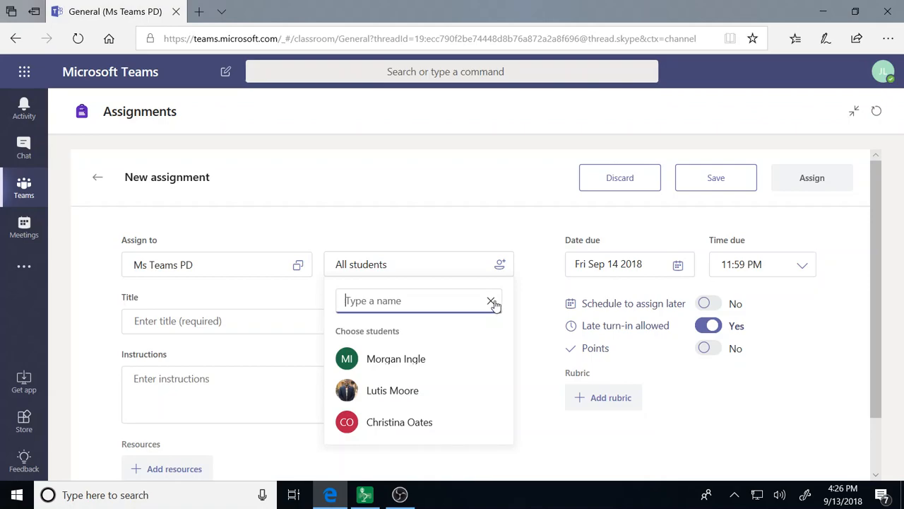
click(465, 200)
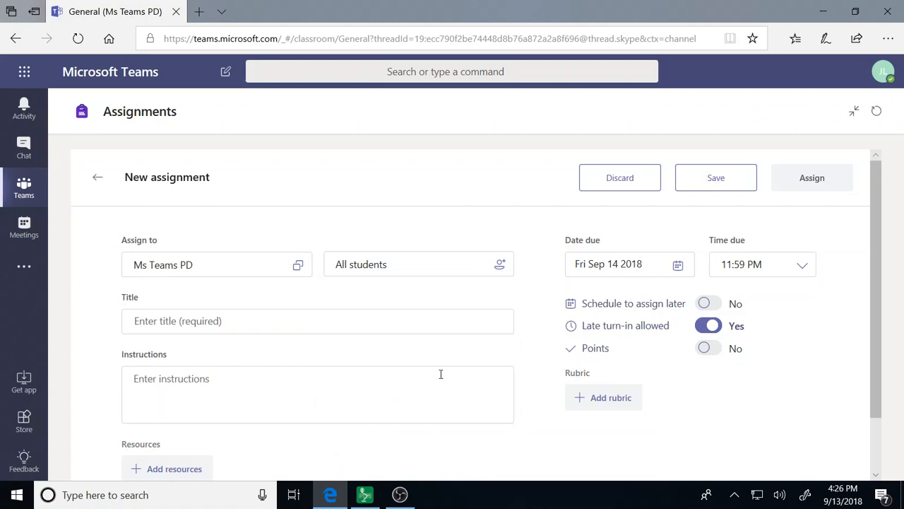
- Title the new assignment "Test" and leave the instructions empty
scroll(440, 374, down, 1)
click(210, 274)
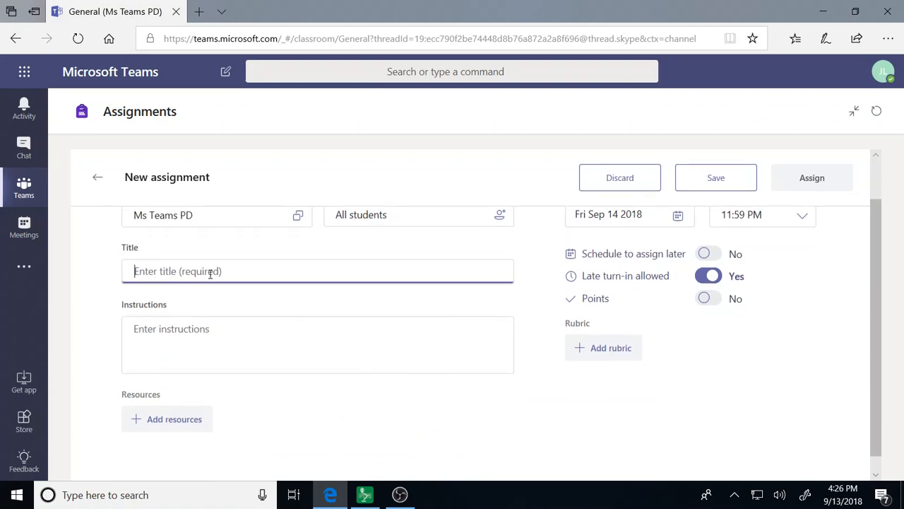
text(Test)
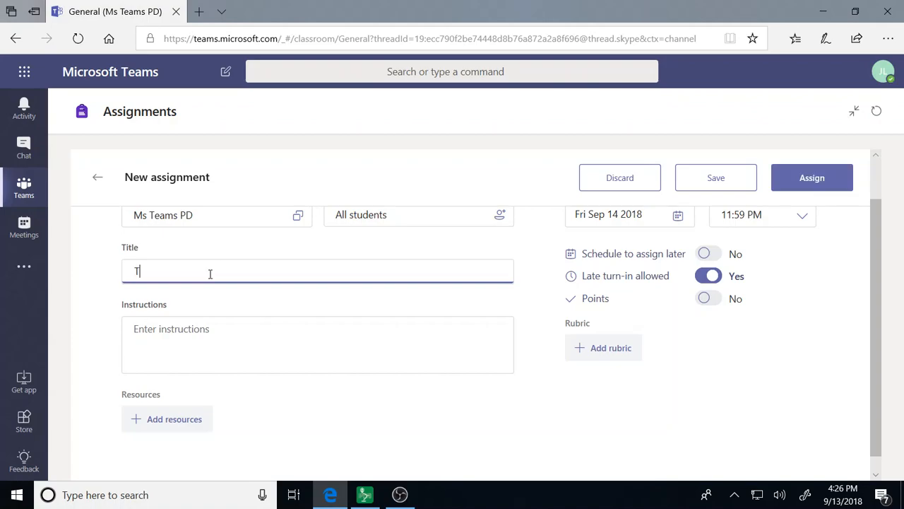
click(270, 353)
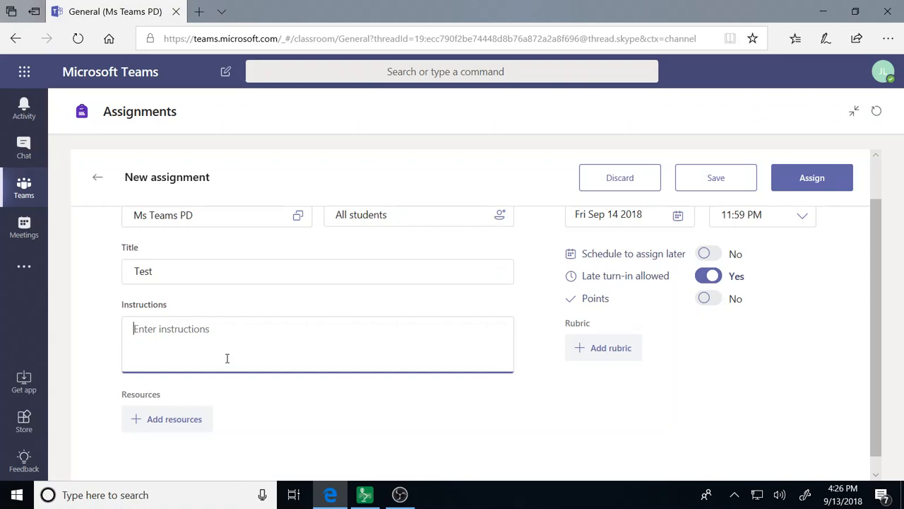
- Examine the OneDrive and Link sources for adding assignment resources, and close the chooser without attaching anything
scroll(227, 359, down, 1)
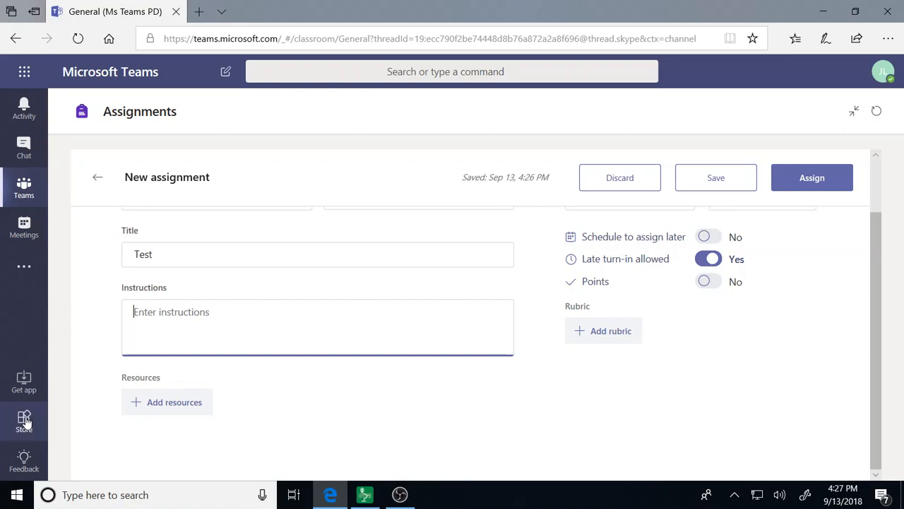
click(156, 402)
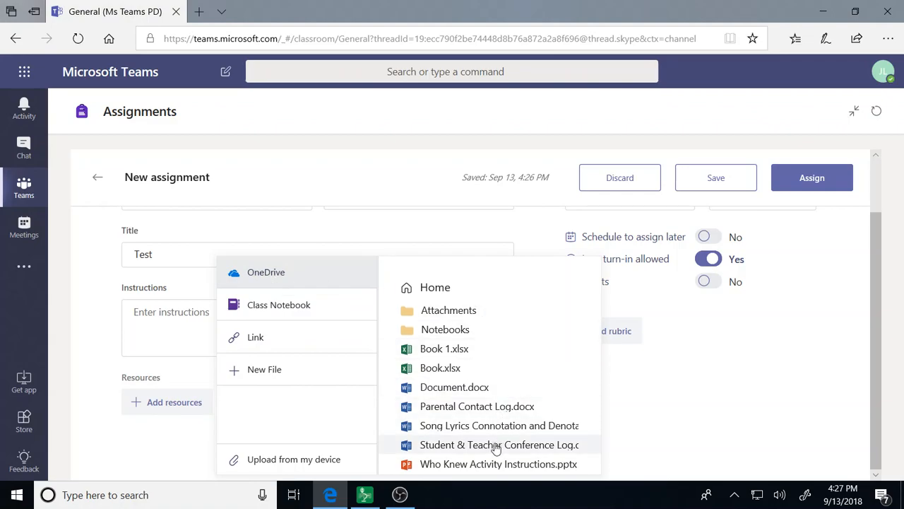
click(271, 344)
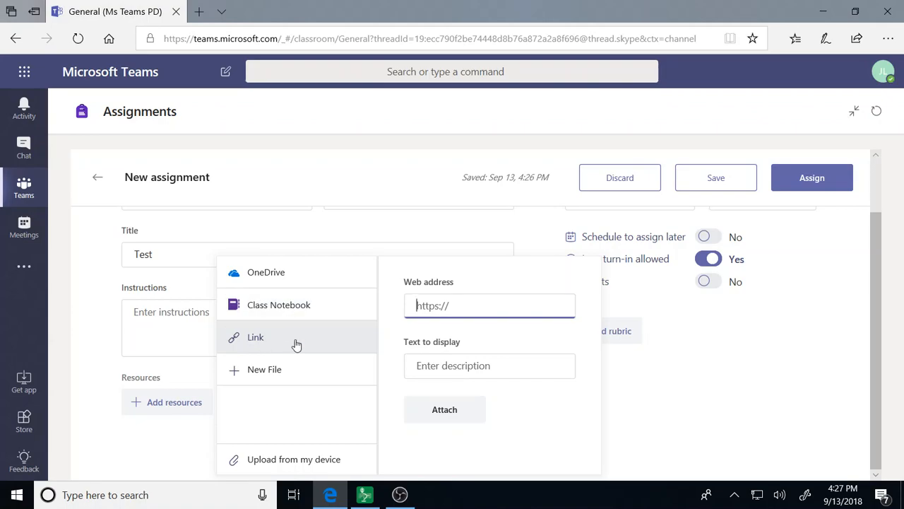
click(278, 290)
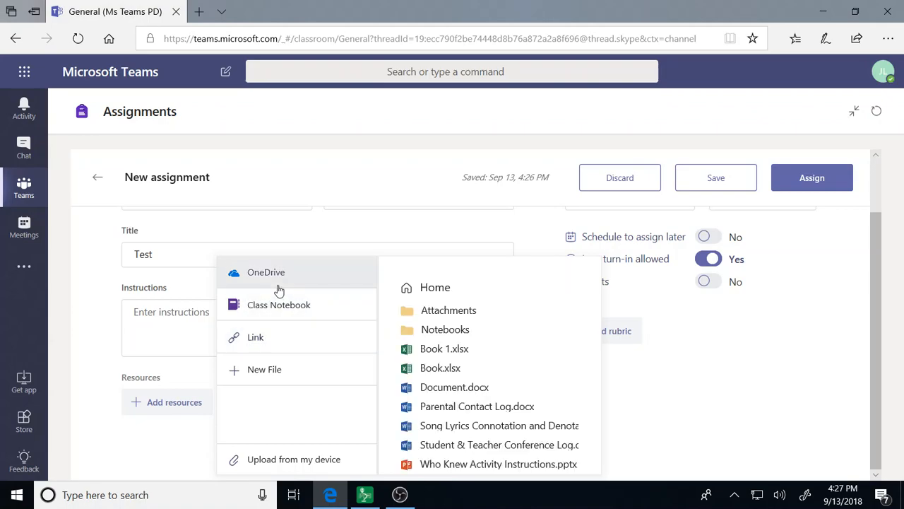
click(196, 459)
- Examine the due date calendar and the options for scheduling the assignment for later, leaving scheduling off
scroll(614, 378, up, 2)
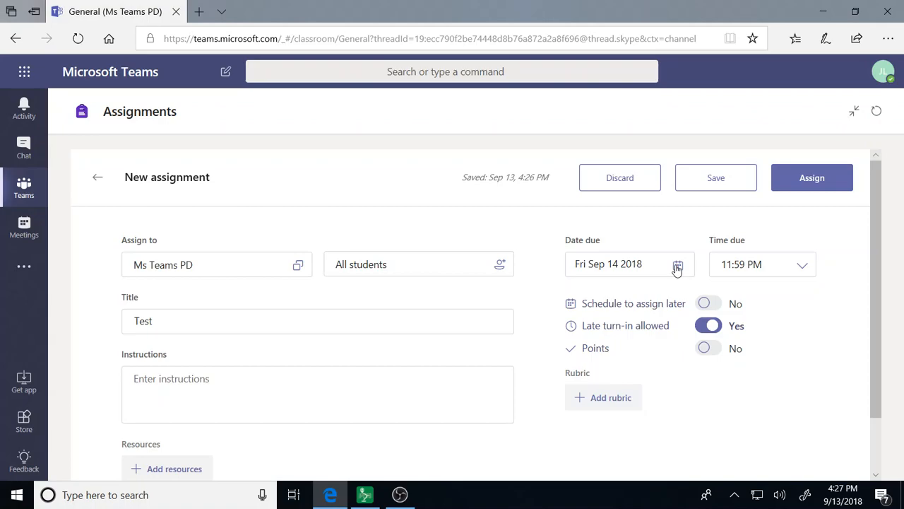
click(677, 267)
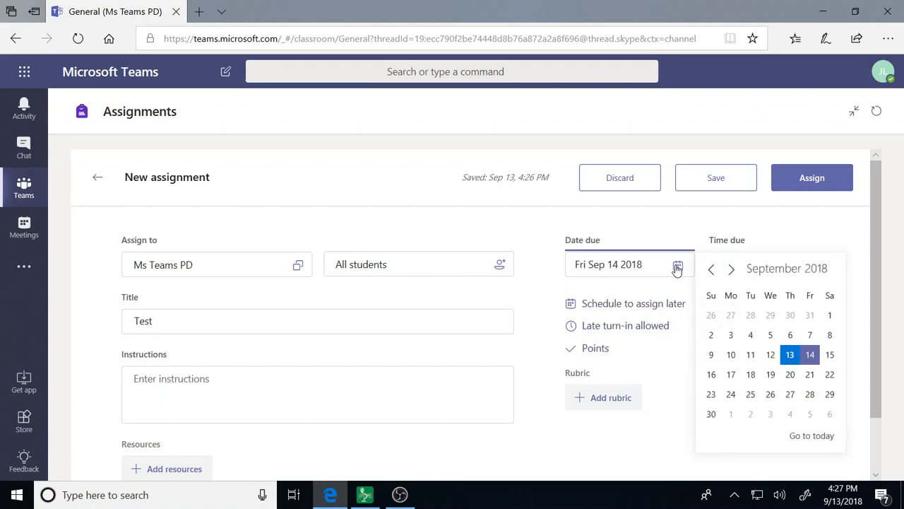
click(687, 243)
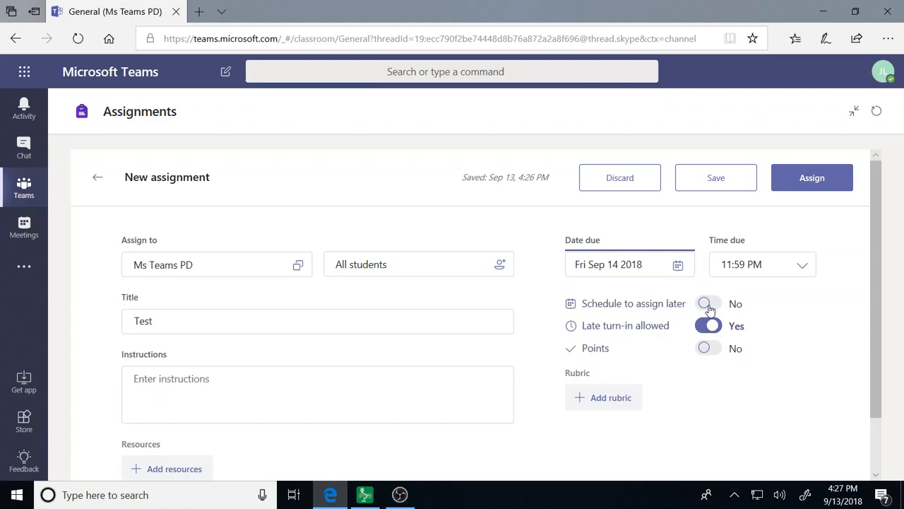
click(708, 305)
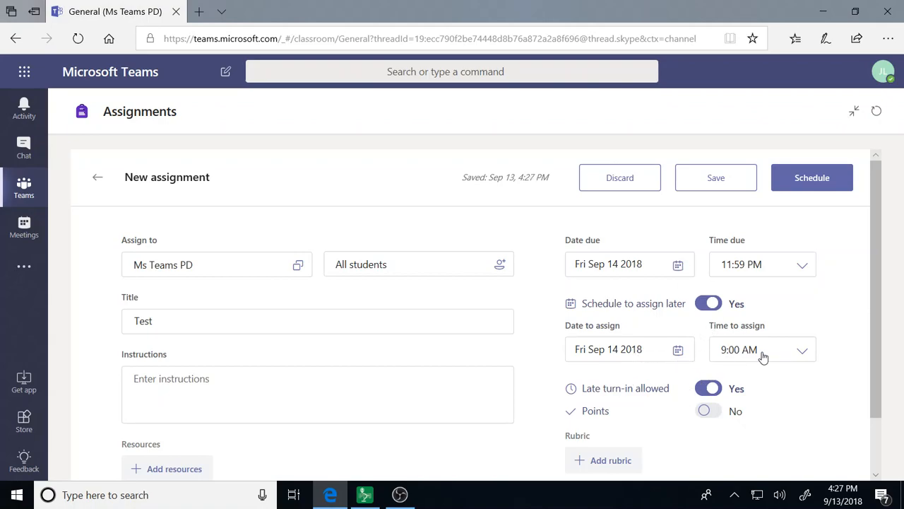
click(708, 303)
- Turn off late turn-in for the assignment and turn it back on
scroll(704, 384, down, 1)
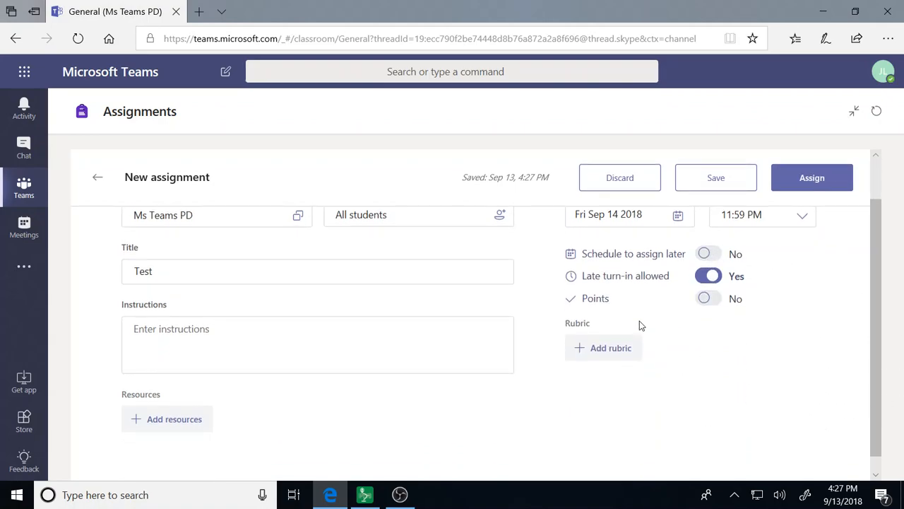
drag(587, 277, 672, 278)
click(666, 280)
click(712, 277)
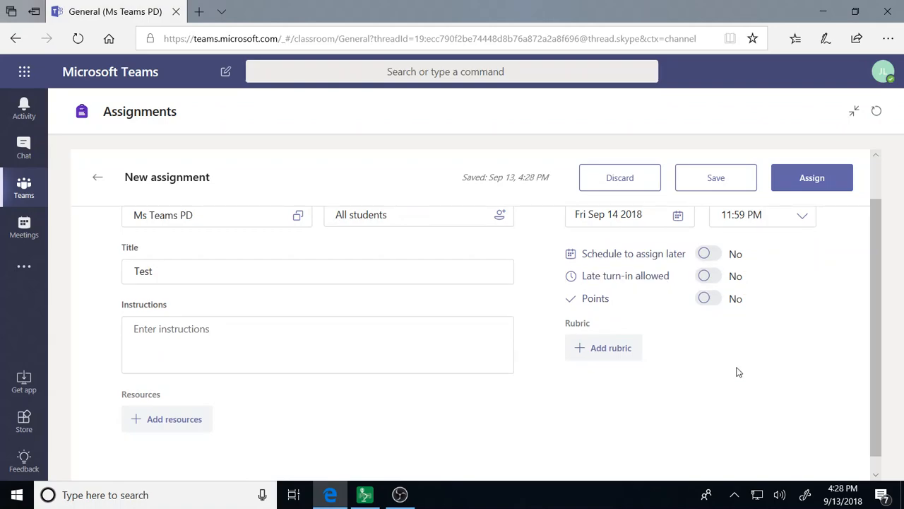
click(712, 277)
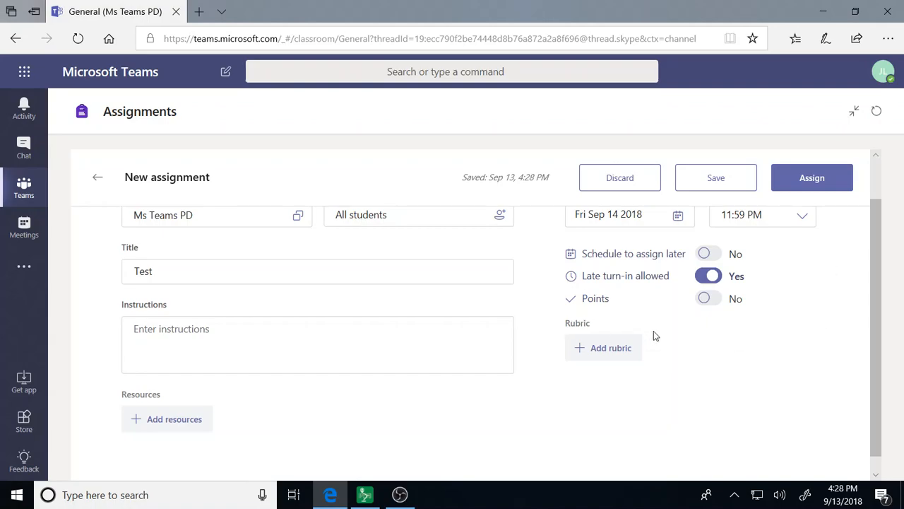
- Turn on points for the assignment and turn them back off
click(708, 299)
click(618, 326)
click(710, 298)
- Start a new rubric, examine its title, description and grading criteria fields, and cancel it
click(611, 348)
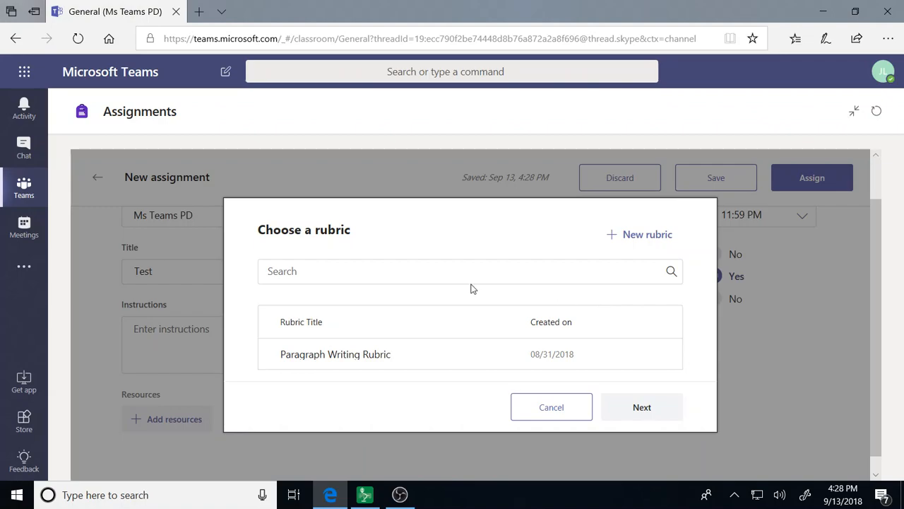
click(628, 236)
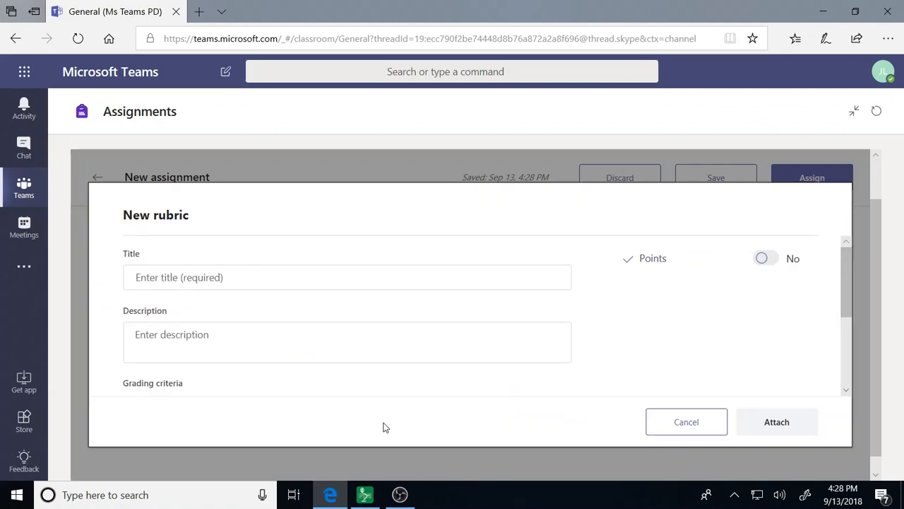
click(250, 277)
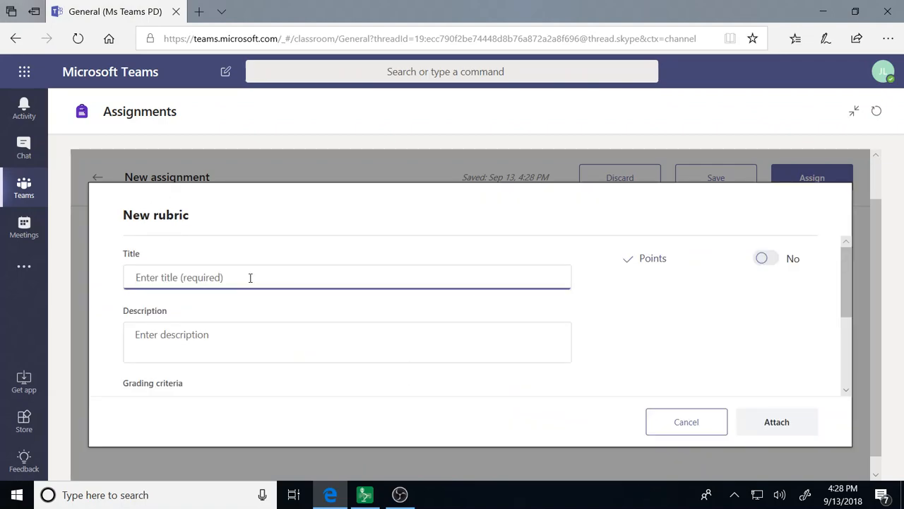
click(337, 219)
click(258, 344)
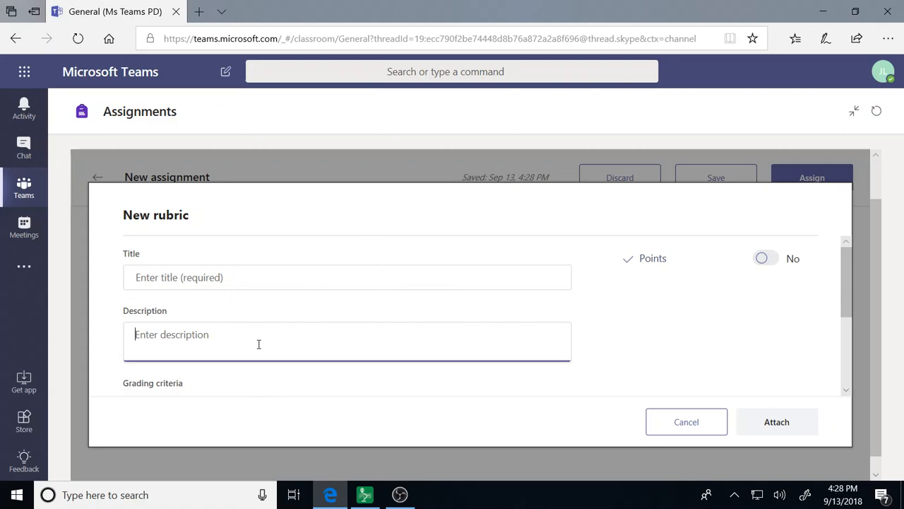
scroll(345, 250, down, 2)
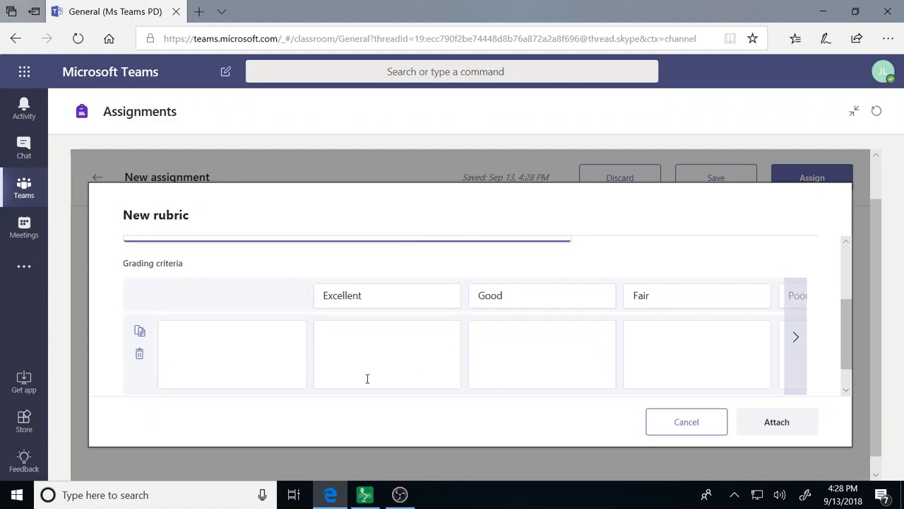
scroll(212, 345, down, 1)
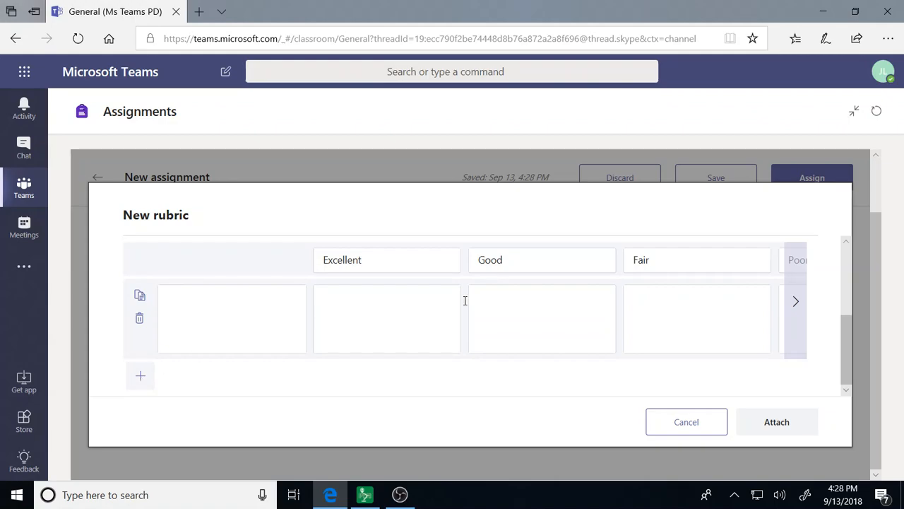
scroll(559, 295, up, 1)
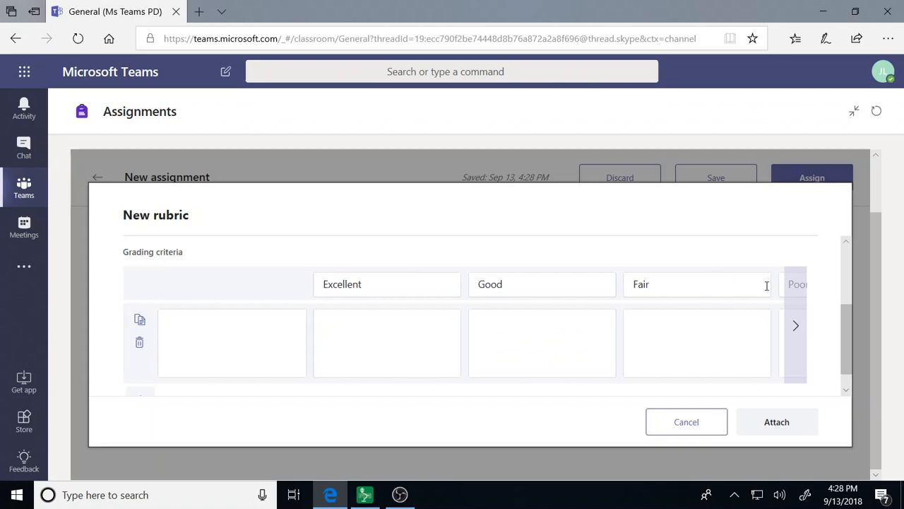
click(797, 302)
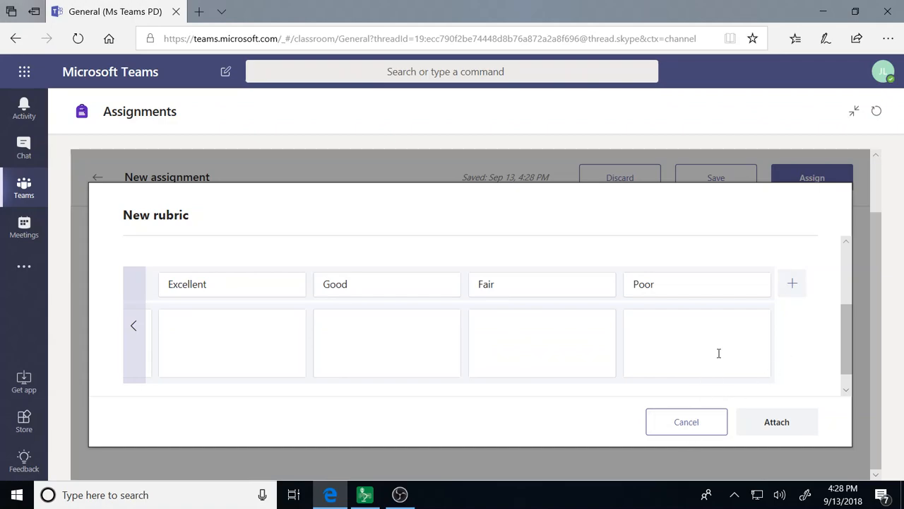
drag(847, 307, 838, 253)
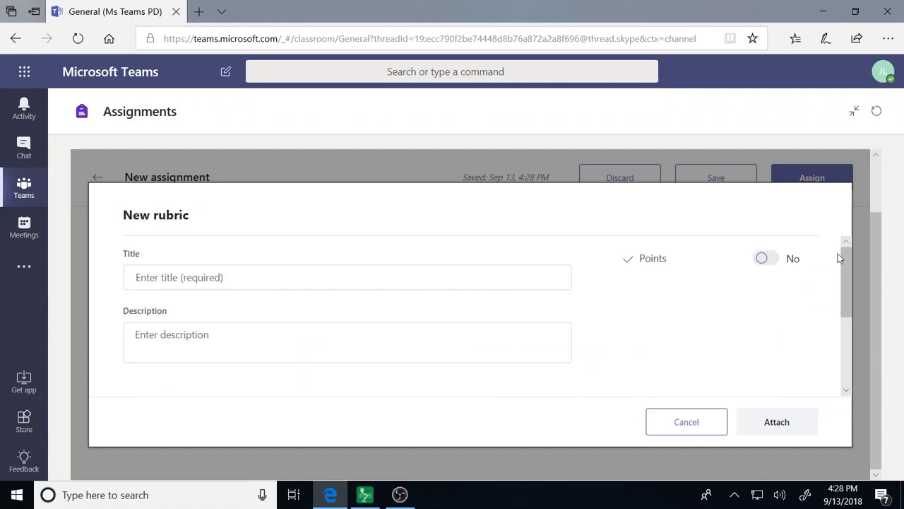
click(698, 428)
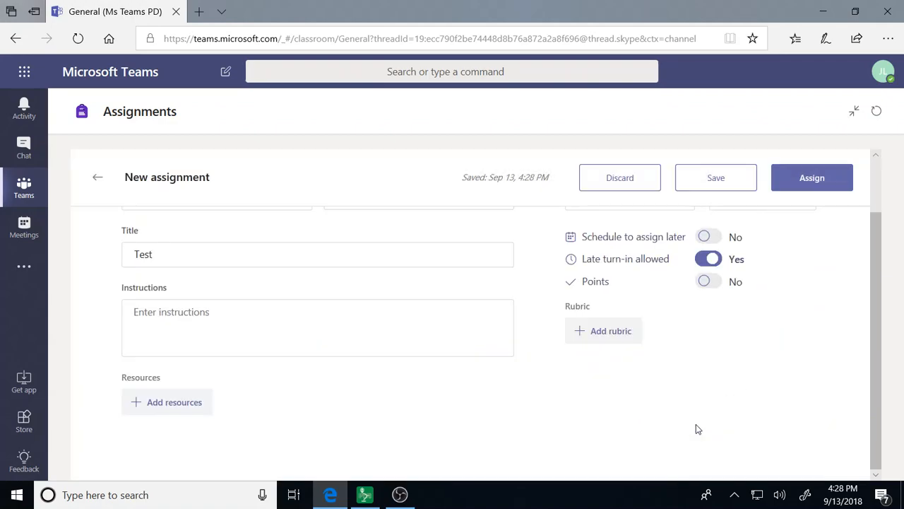
- Open the existing Paragraph Writing Rubric and examine its grading criteria and rating levels
click(621, 332)
click(379, 364)
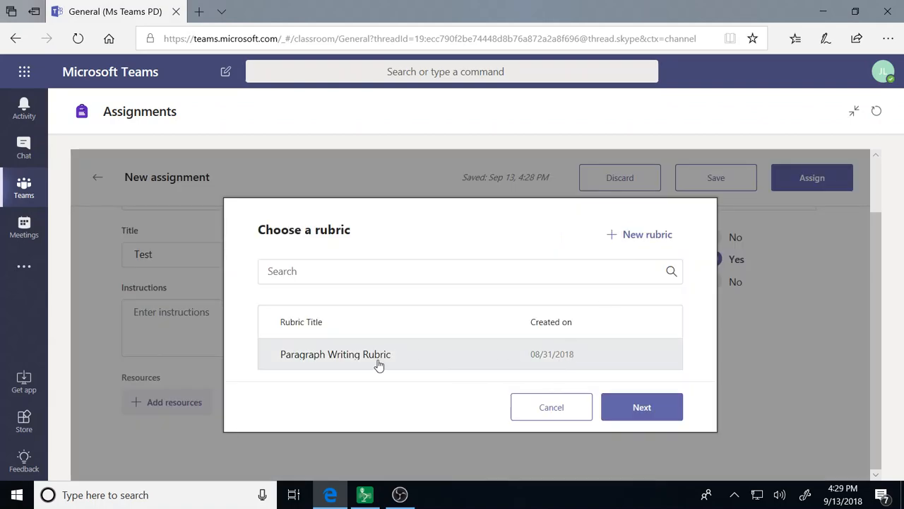
click(643, 408)
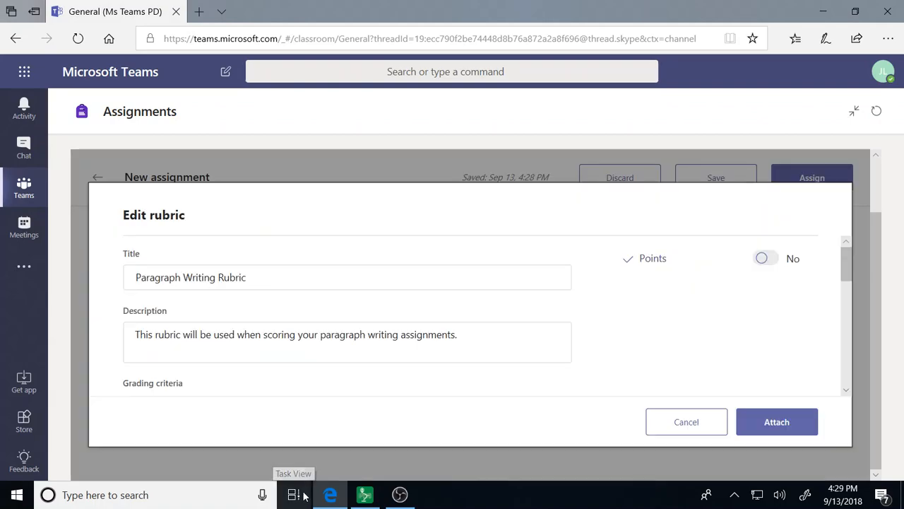
drag(847, 258, 851, 298)
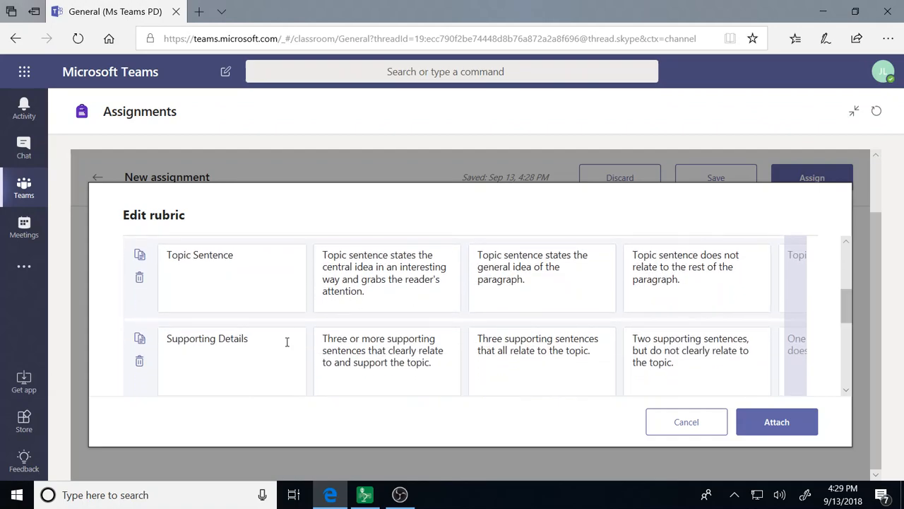
scroll(228, 290, down, 2)
scroll(228, 291, down, 3)
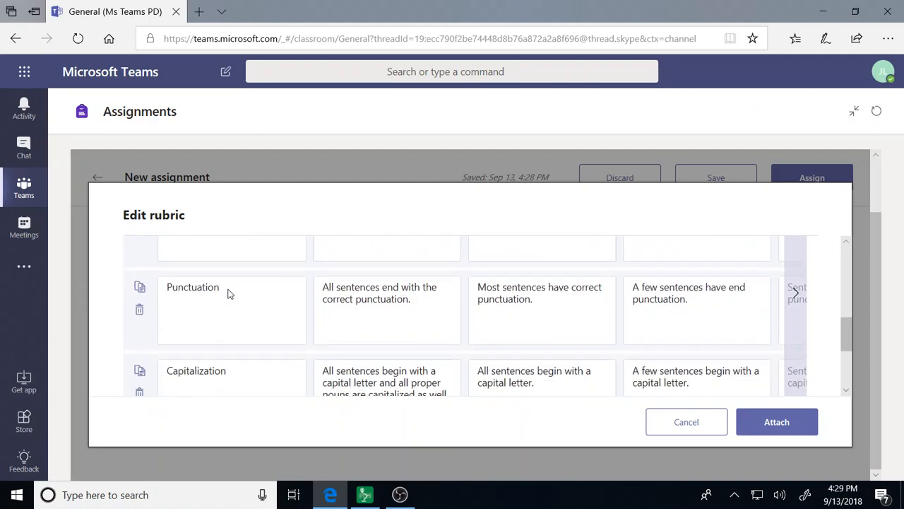
scroll(320, 332, down, 3)
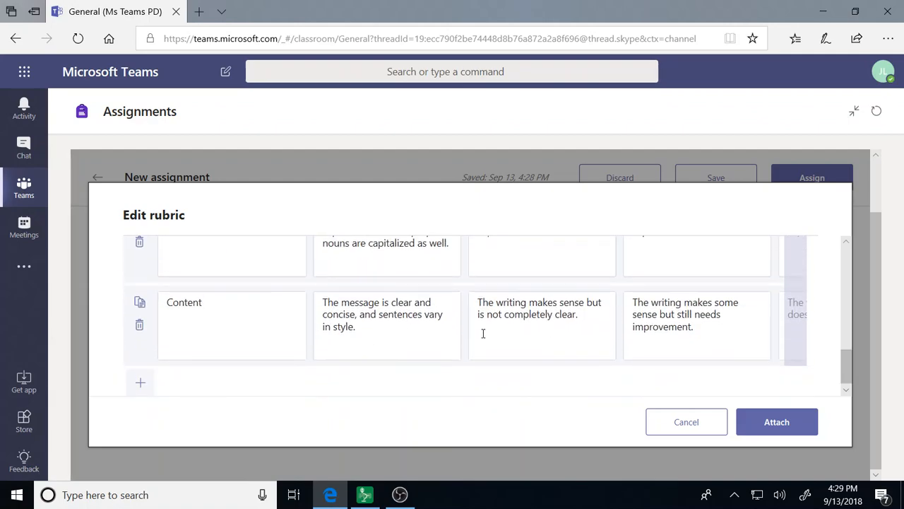
scroll(481, 332, up, 8)
scroll(792, 293, up, 2)
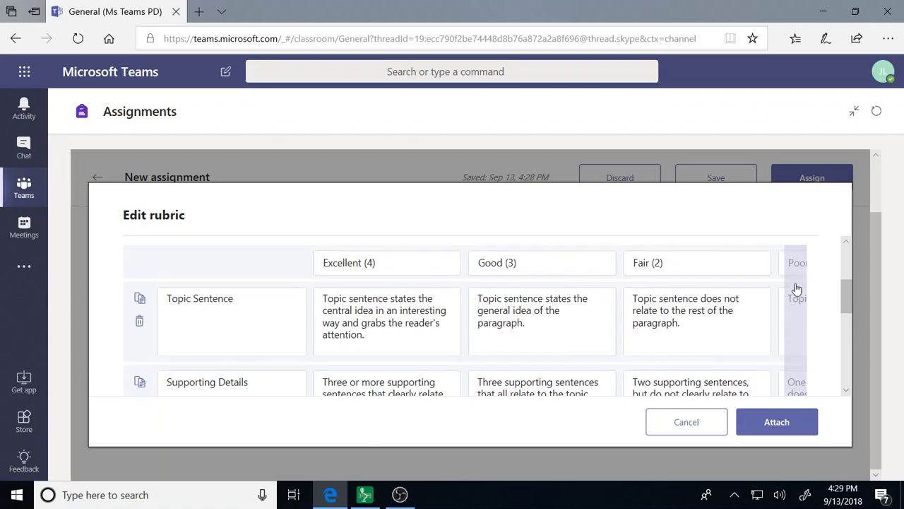
scroll(797, 289, right, 3)
scroll(800, 315, up, 3)
scroll(800, 320, up, 1)
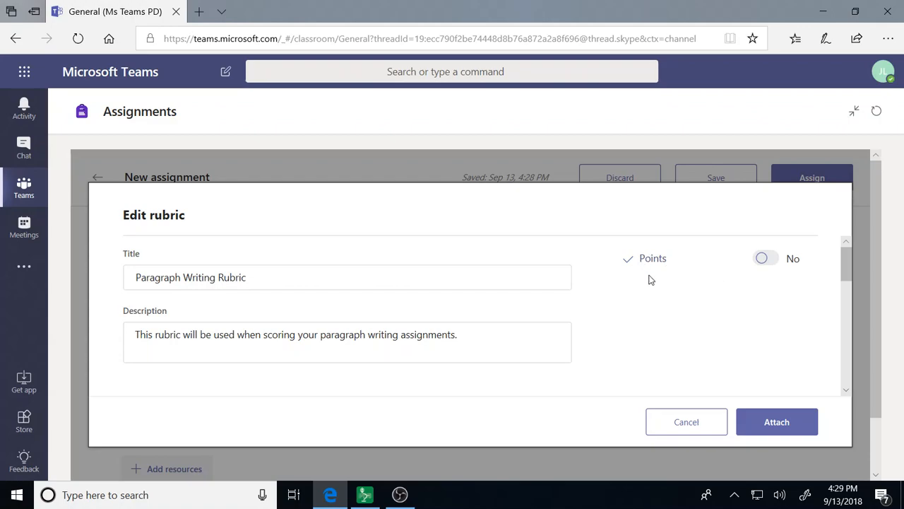
- Turn on points for the Paragraph Writing Rubric, review the level points and criterion weights, and cancel without attaching it
click(766, 261)
drag(846, 261, 848, 279)
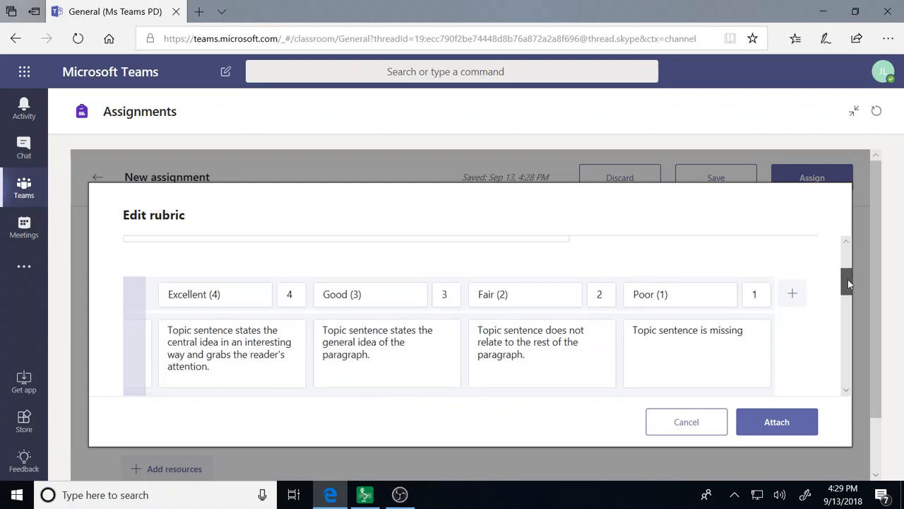
click(135, 339)
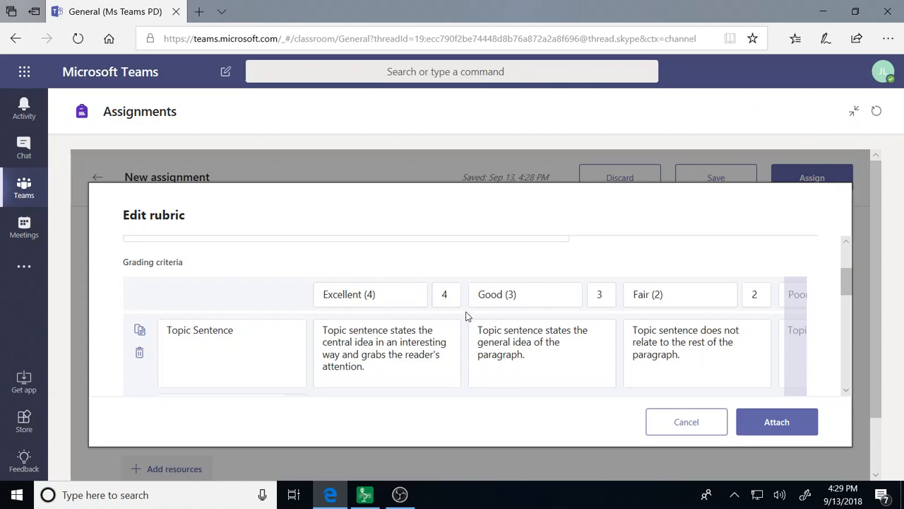
drag(849, 282, 849, 374)
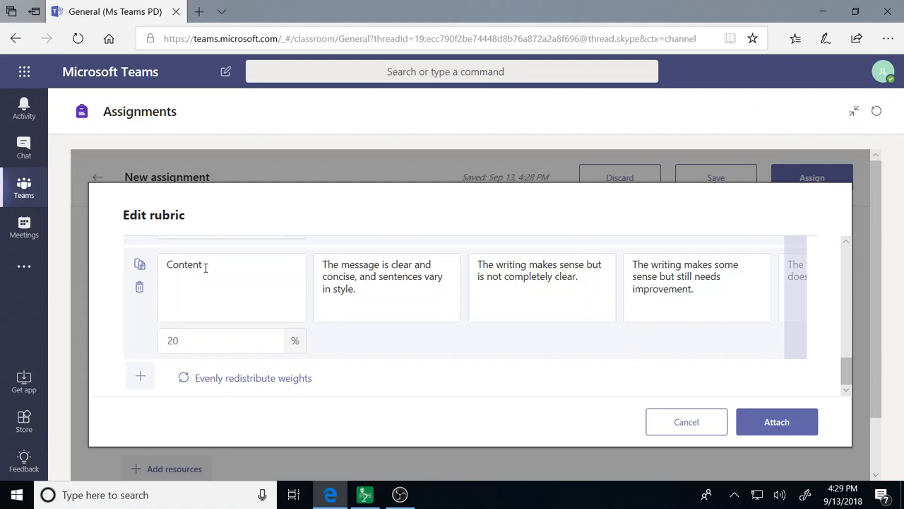
click(685, 426)
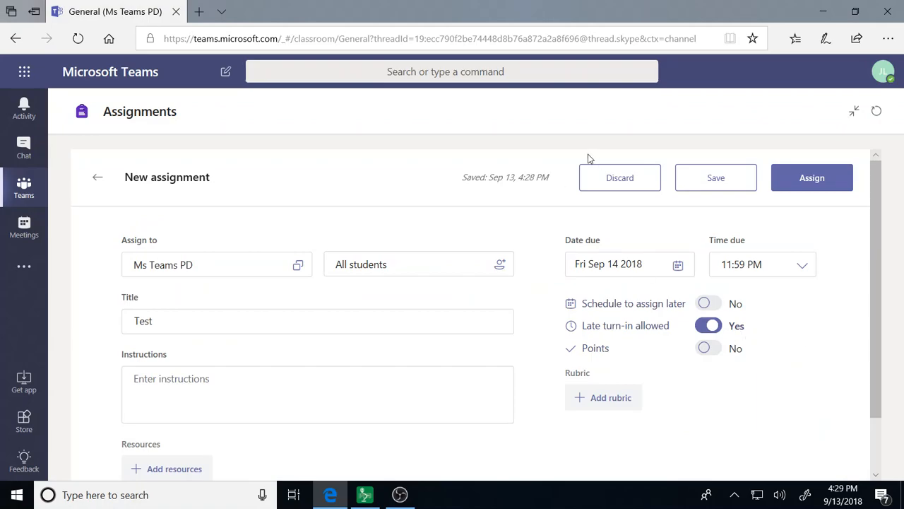
- Discard the "Test" assignment and confirm the removal
click(612, 180)
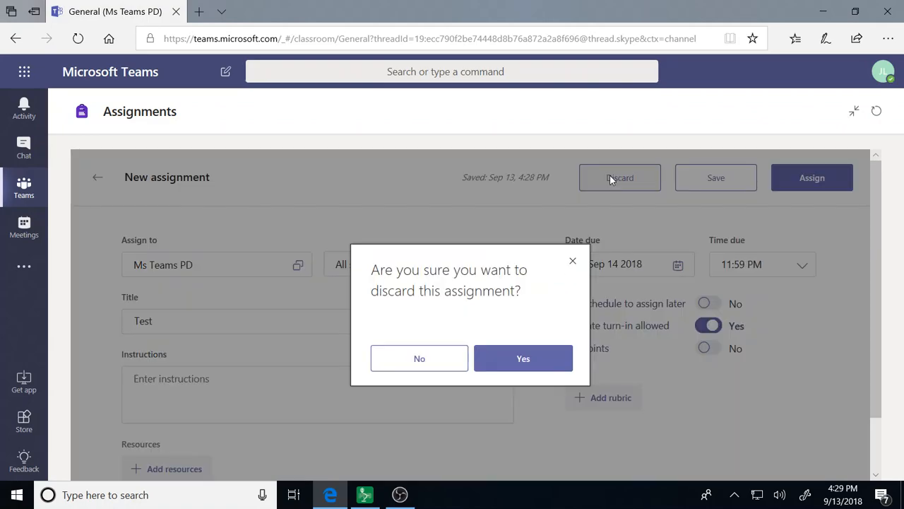
click(524, 358)
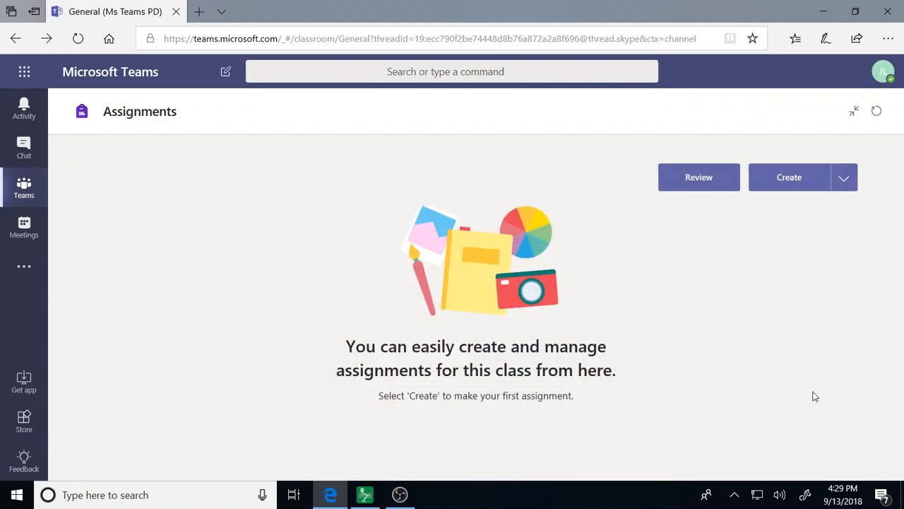